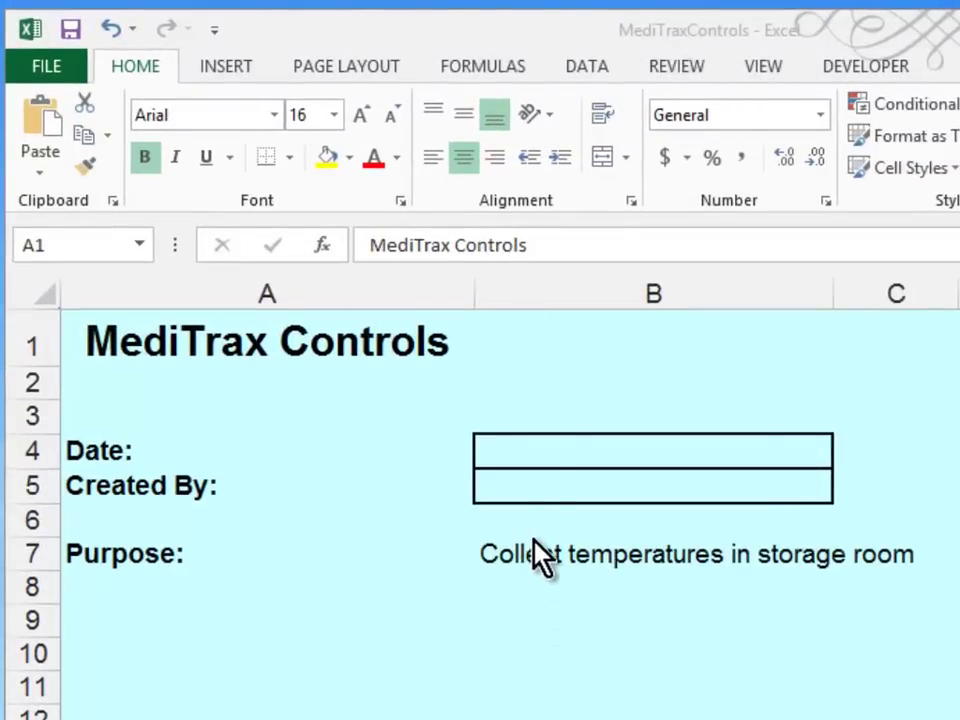
Look through the Documentation, Week 1, Week 2 and Week 3 worksheets, ending on Week 1.
click(540, 450)
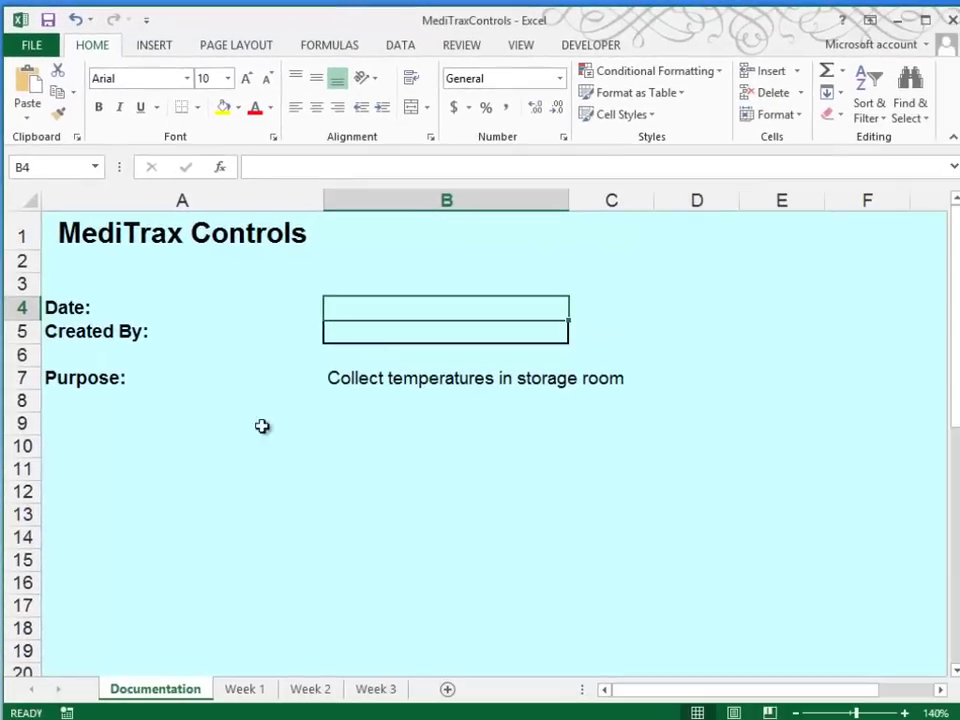
click(260, 694)
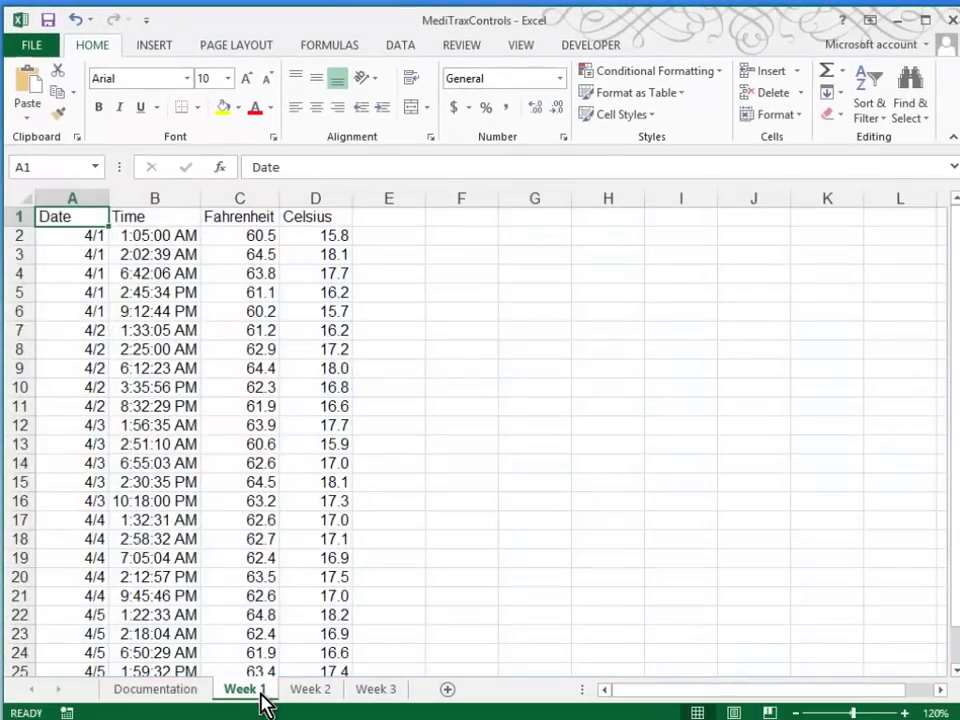
click(309, 697)
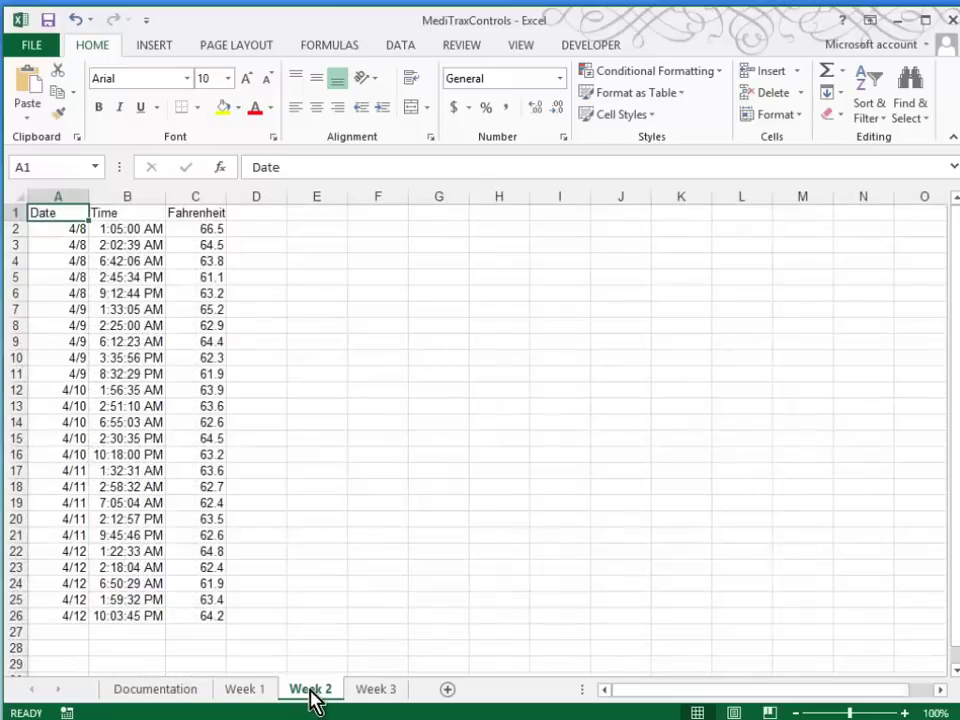
click(369, 697)
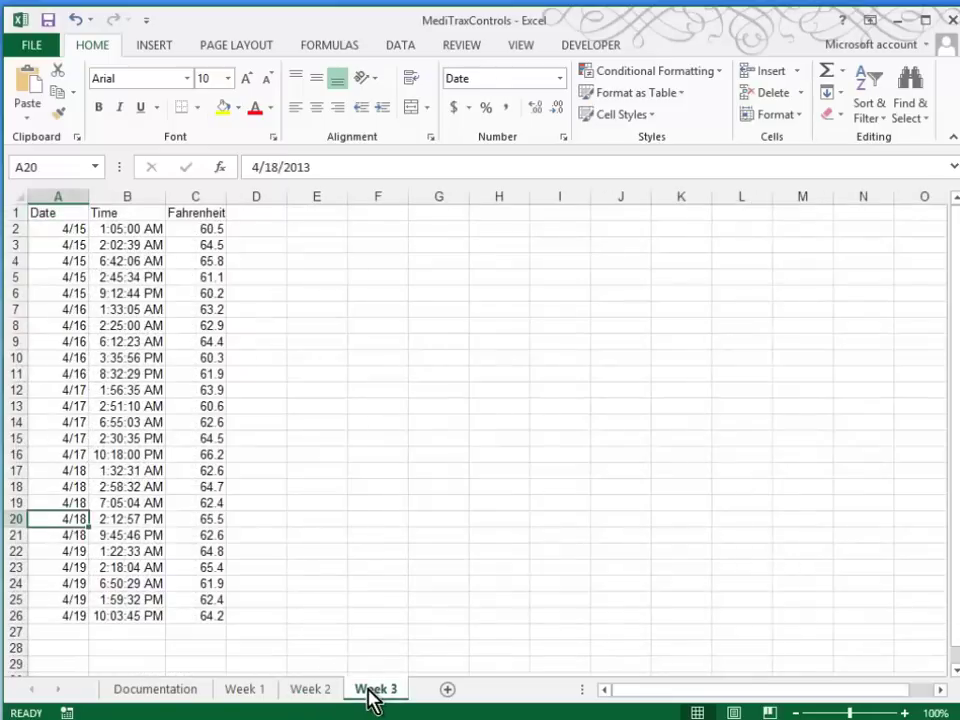
click(264, 697)
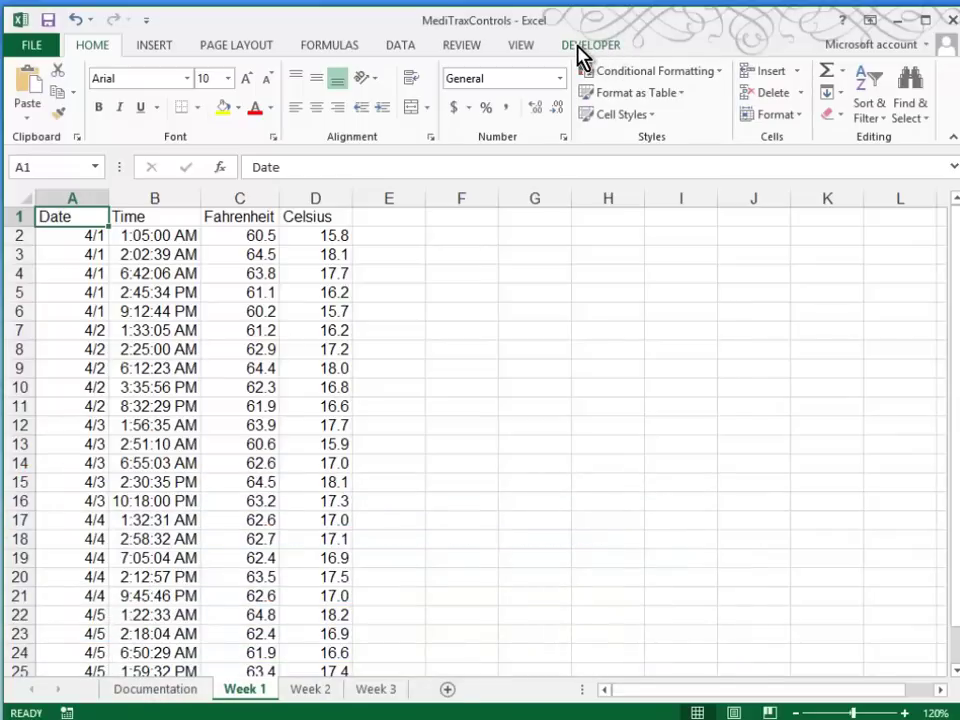
Check in the ribbon customization options that the Developer tab is enabled, and accept the options.
click(48, 47)
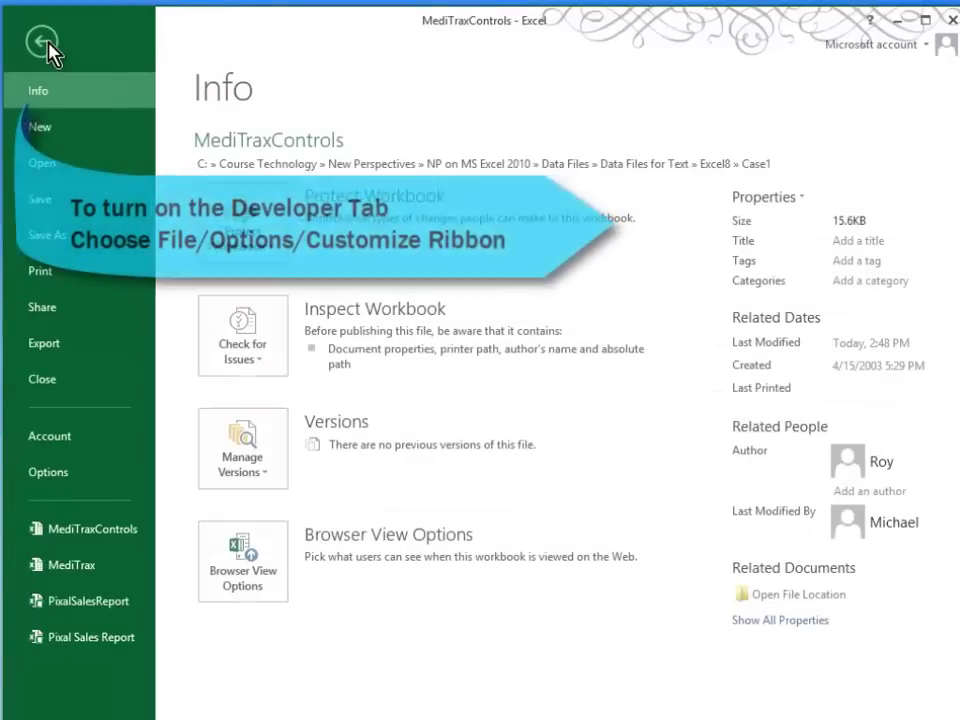
click(75, 476)
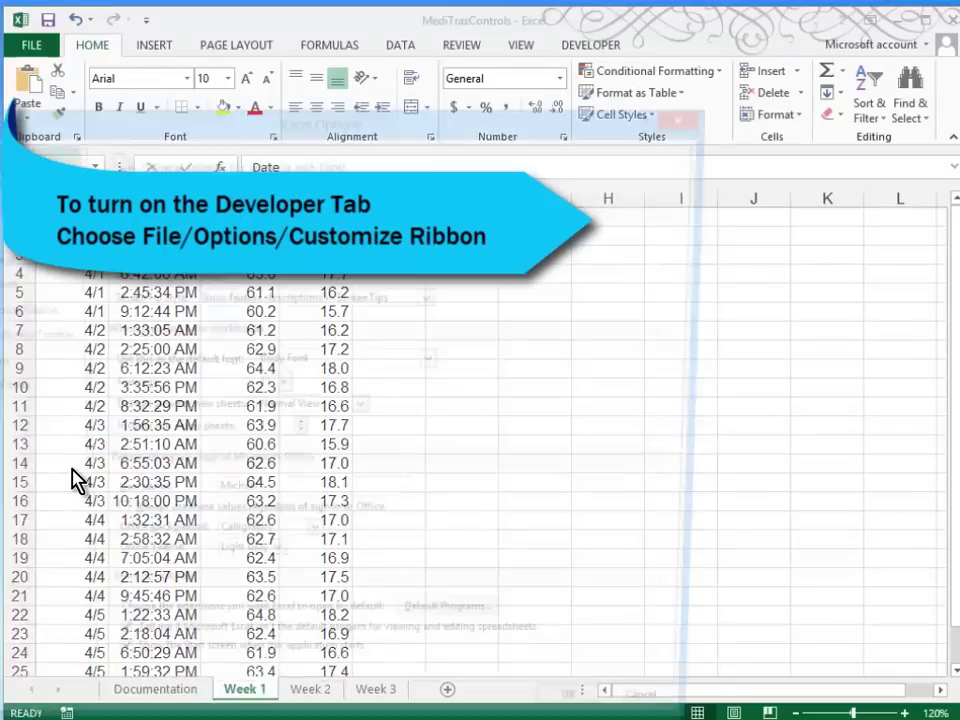
click(22, 312)
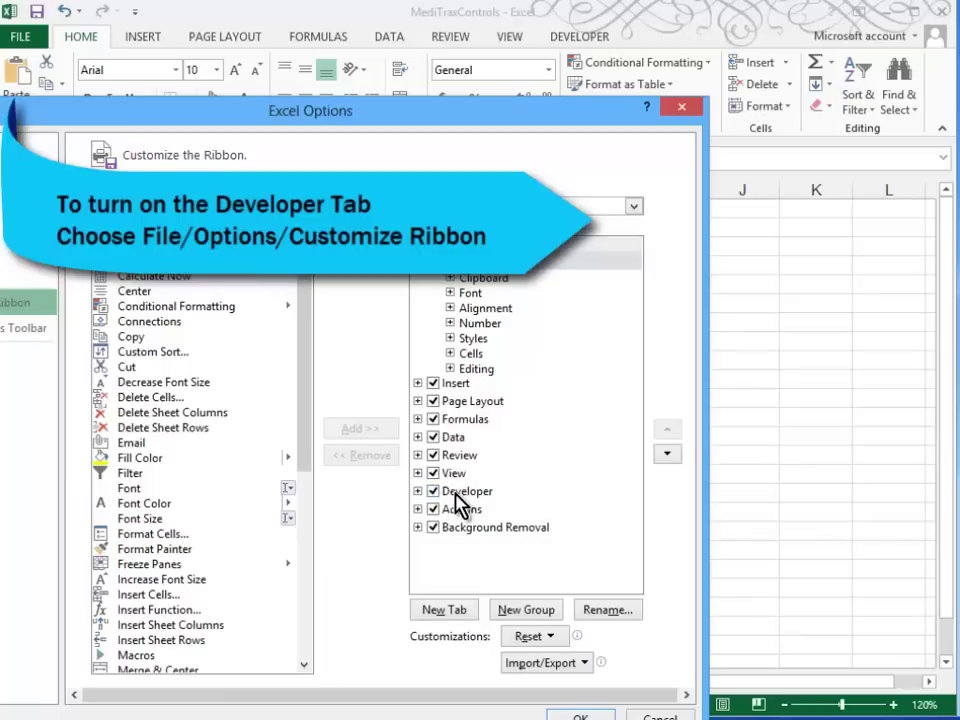
click(598, 716)
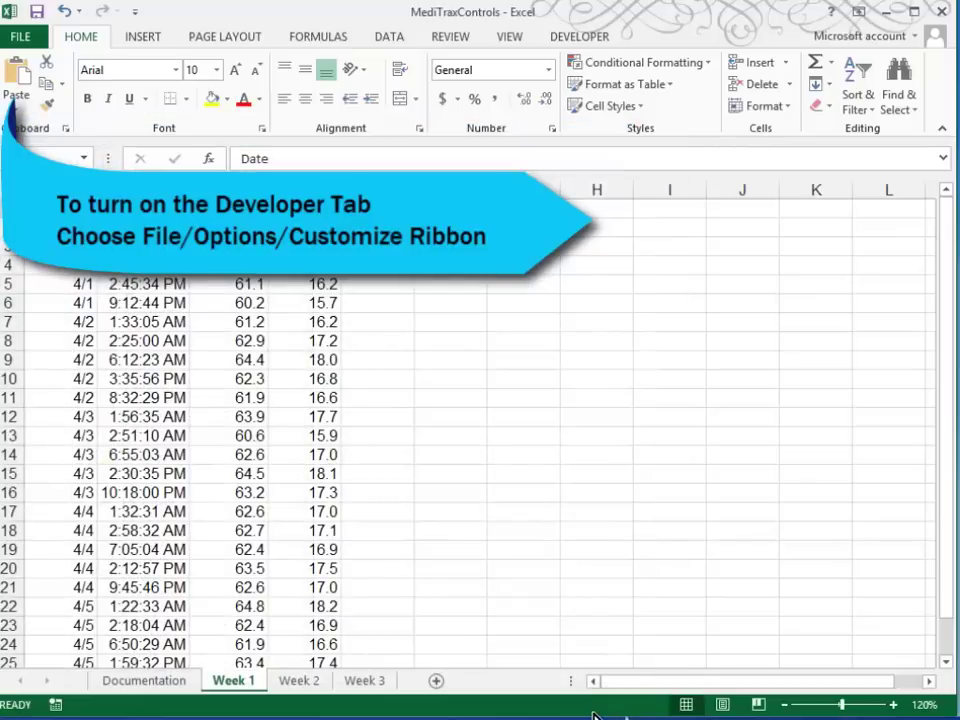
Set up a new macro recording named ConvertData with the shortcut Ctrl+d, stored in This Workbook.
click(570, 40)
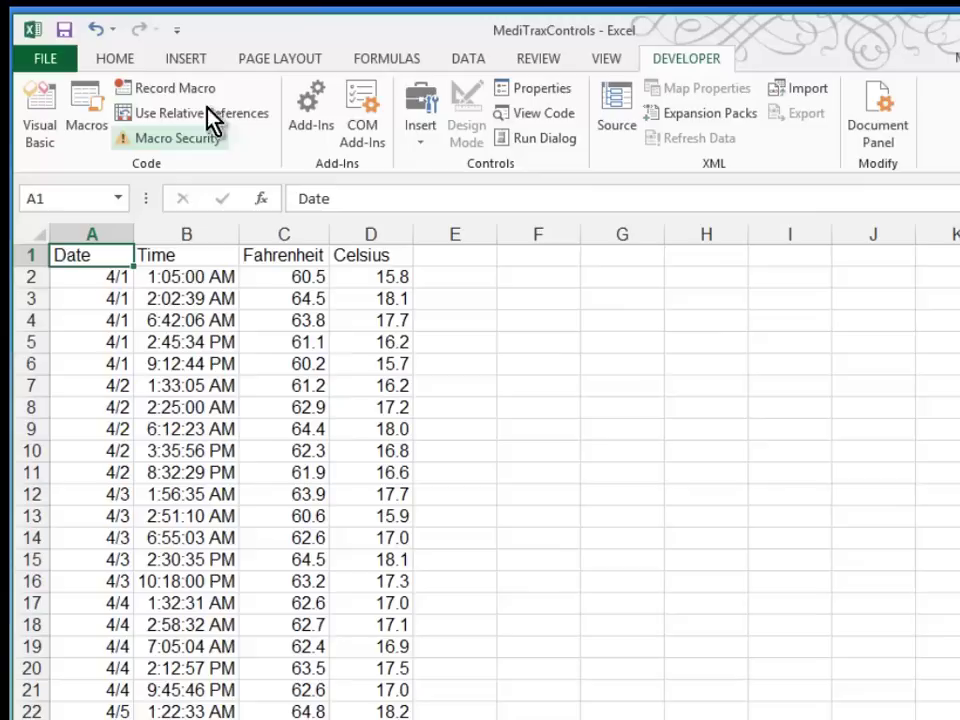
click(199, 98)
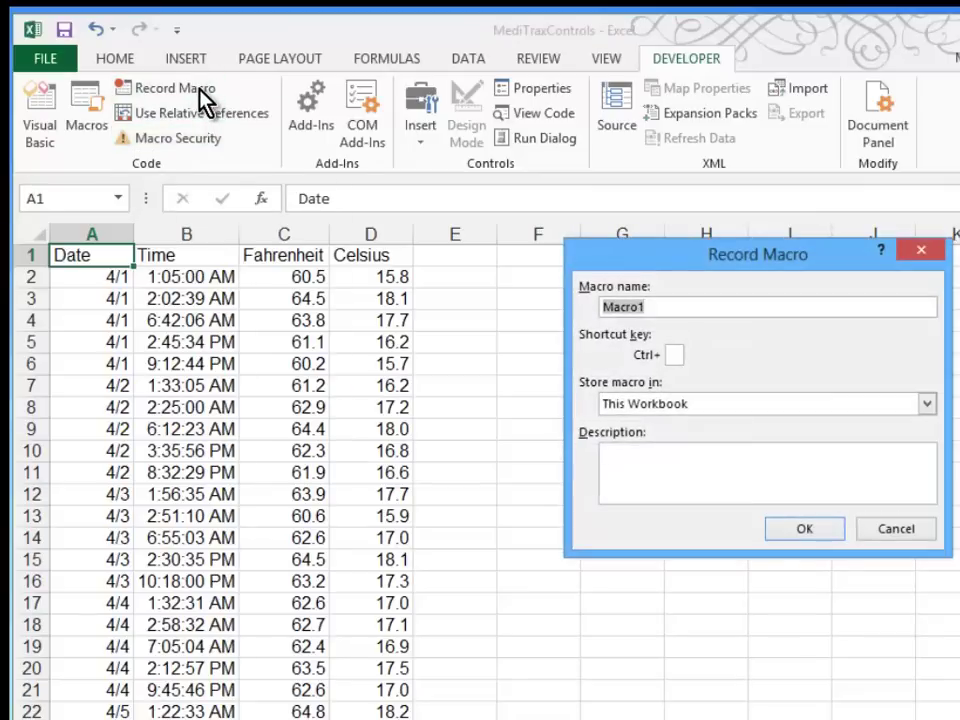
drag(716, 251, 334, 200)
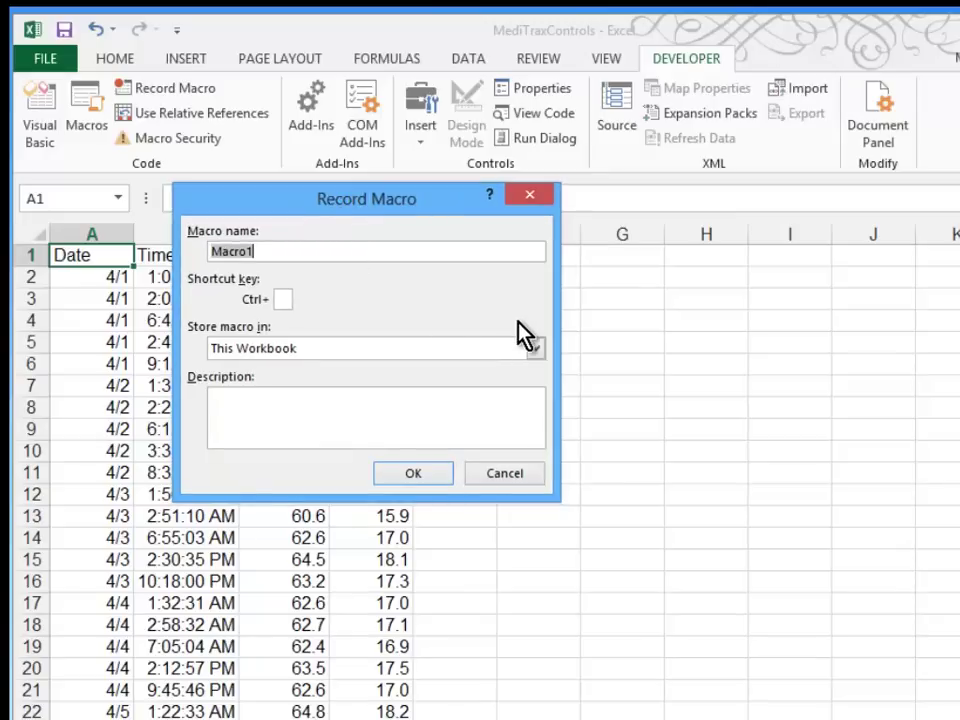
text(ConvertData)
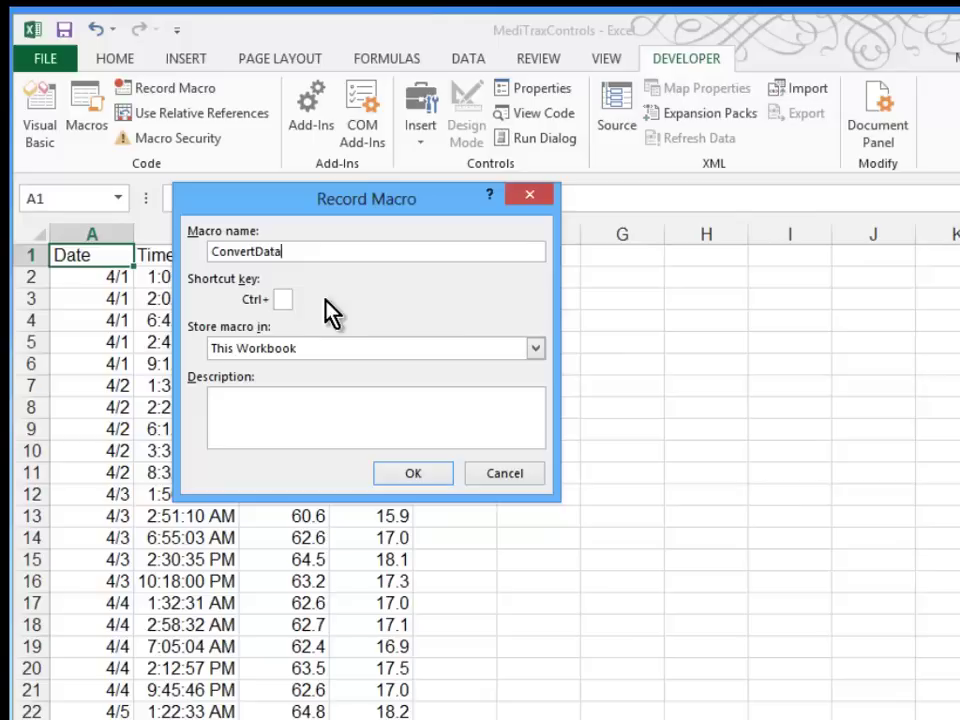
click(282, 298)
text(d)
click(535, 348)
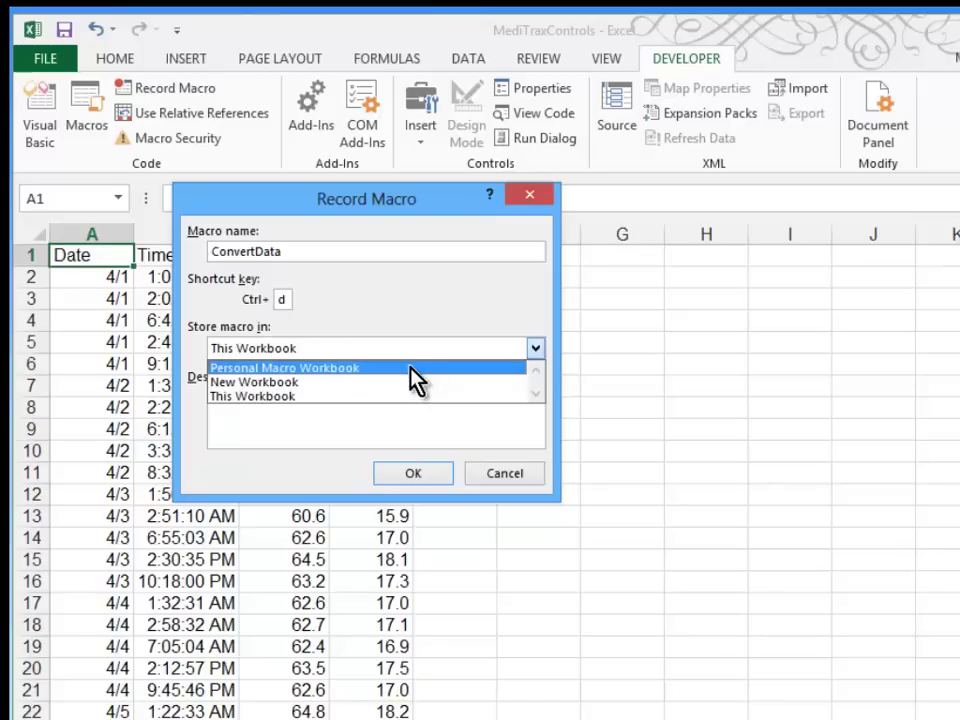
click(245, 417)
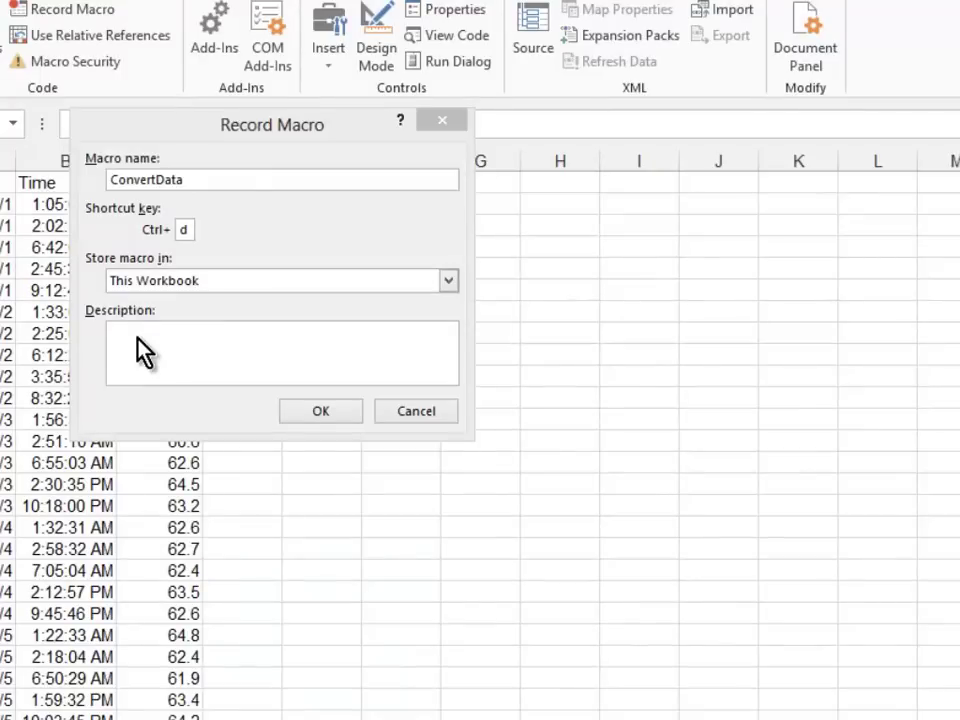
Describe the macro as "Automates the weekly temperature reading report." and start recording.
click(129, 337)
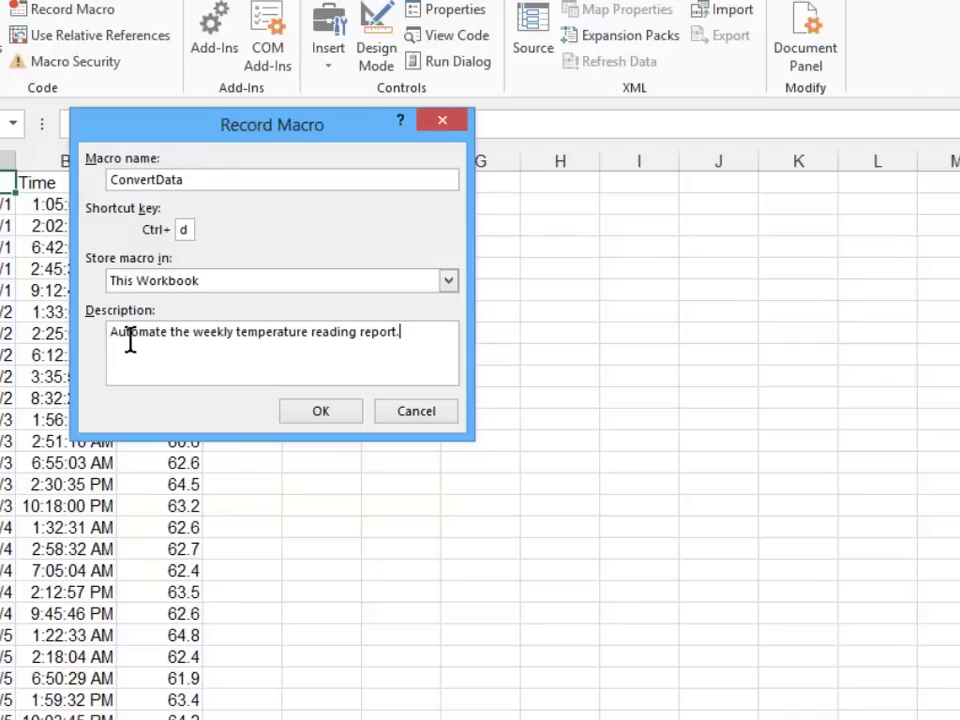
click(165, 338)
text(s)
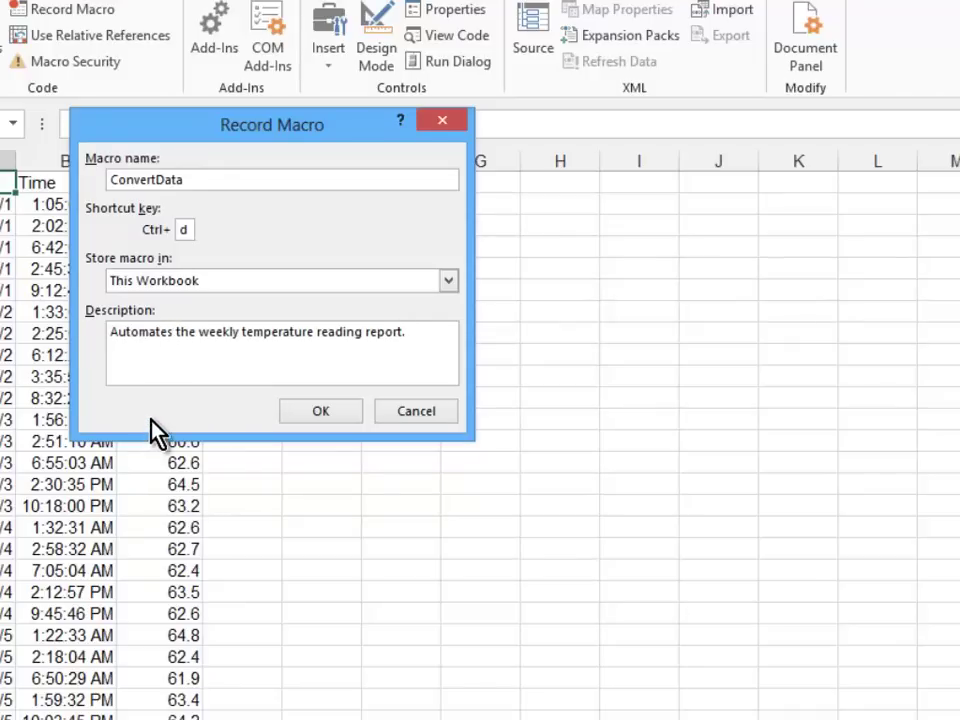
click(312, 412)
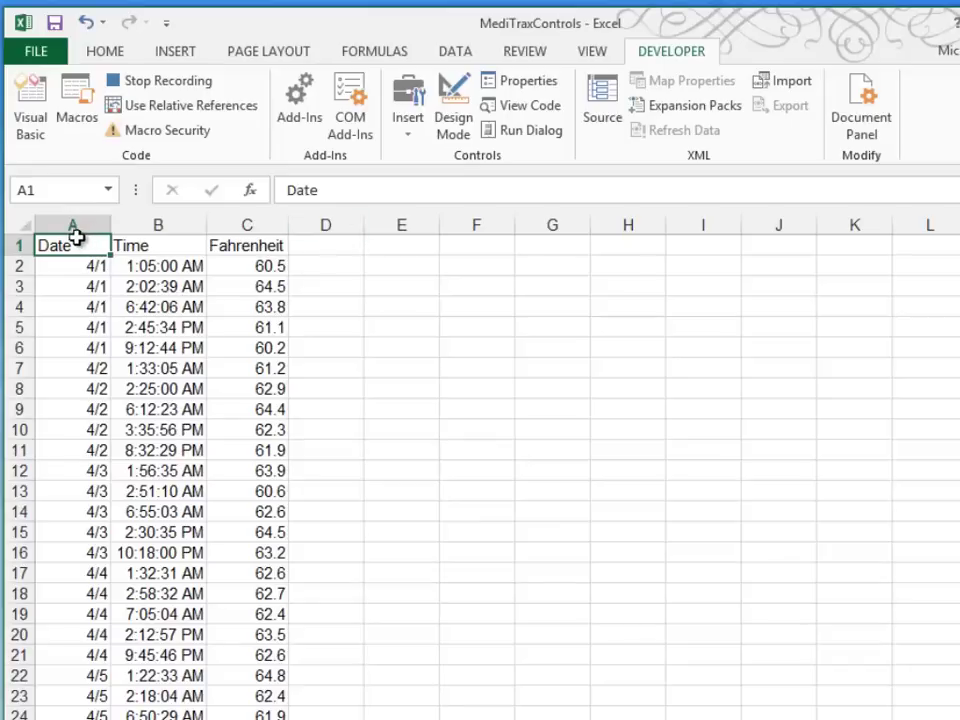
Format the Date column A with the 3/14/12 date type.
click(71, 224)
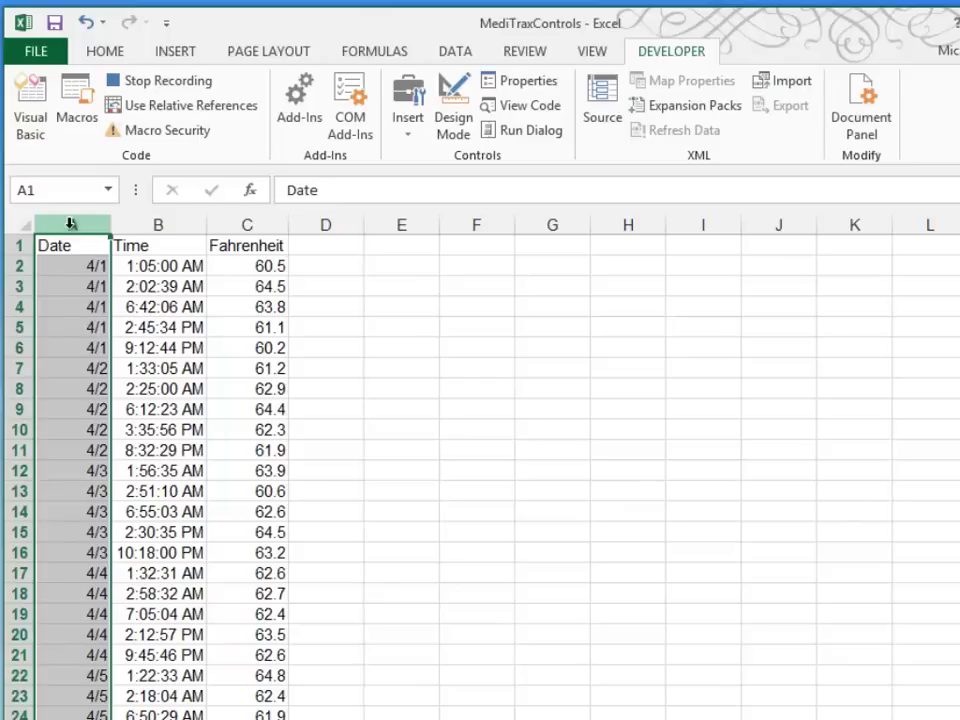
click(103, 51)
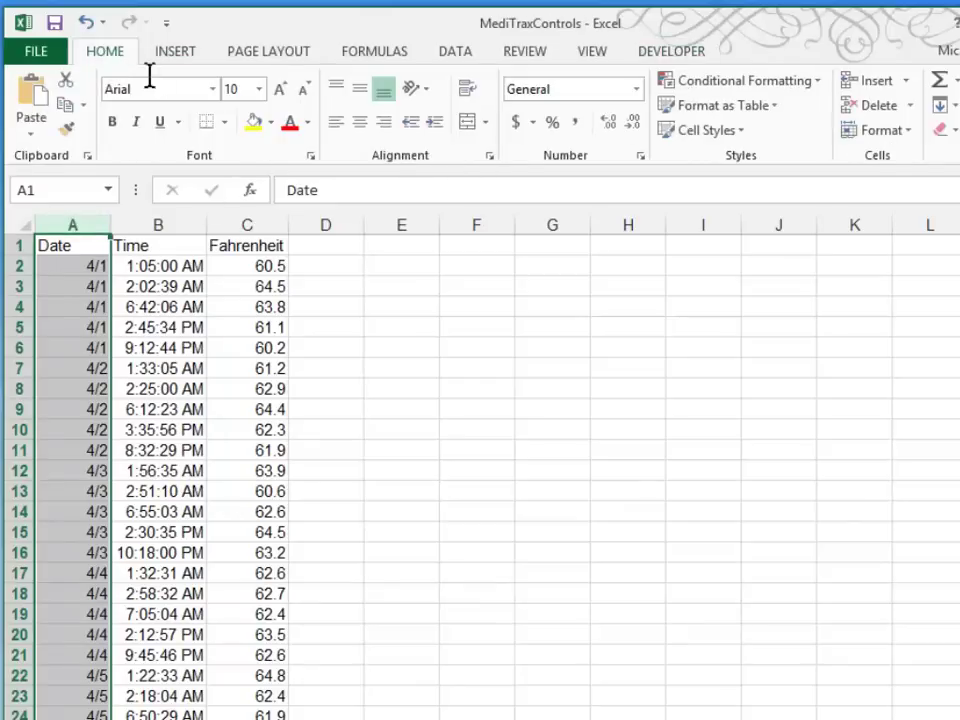
click(640, 157)
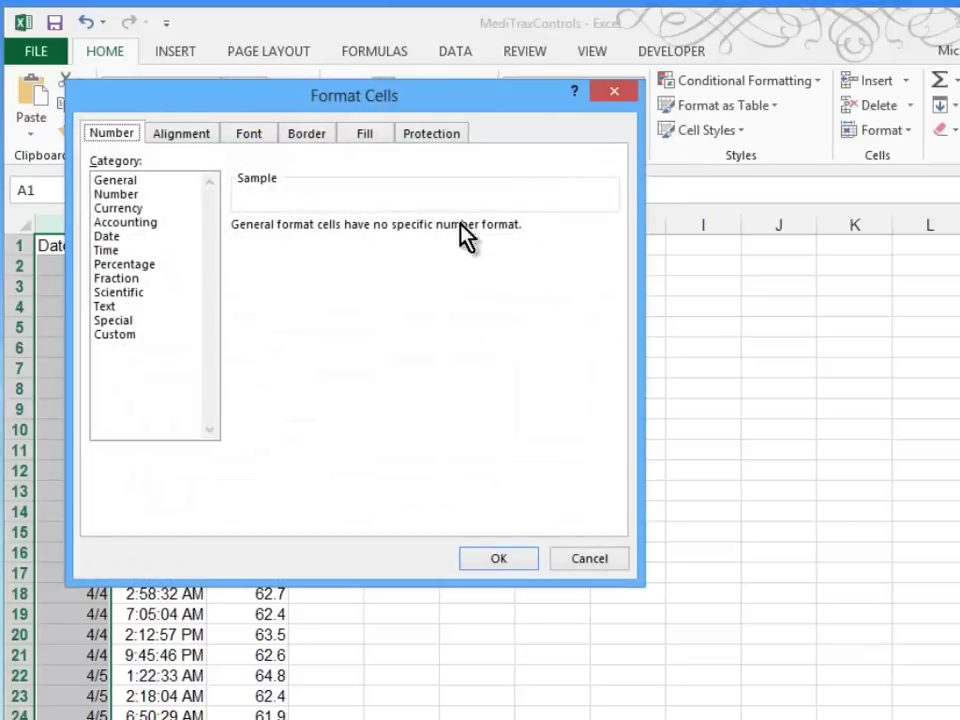
click(112, 237)
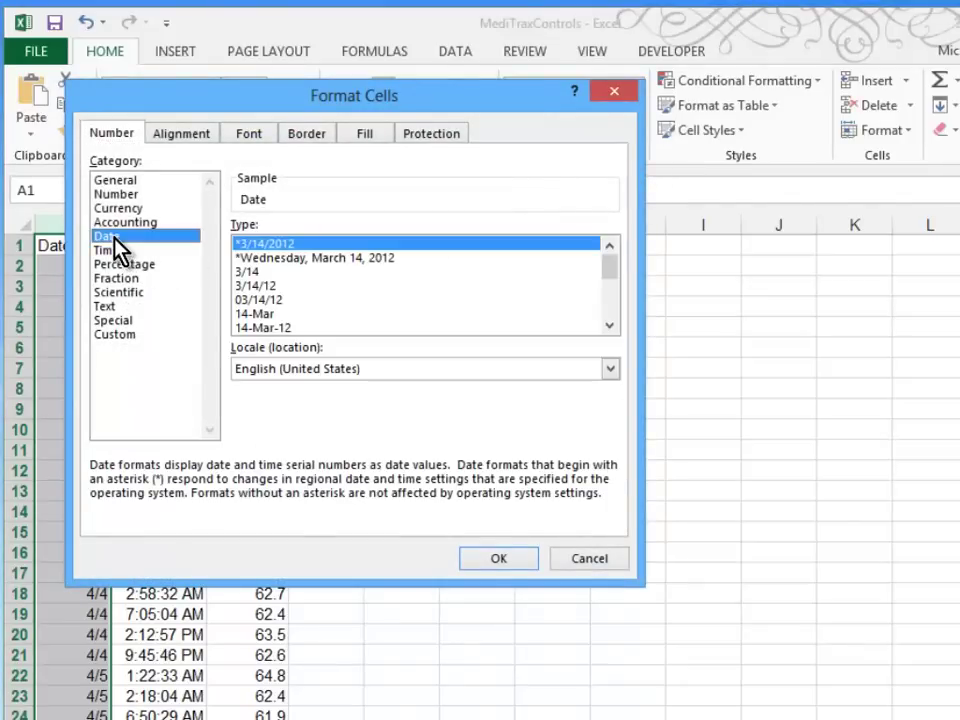
click(266, 286)
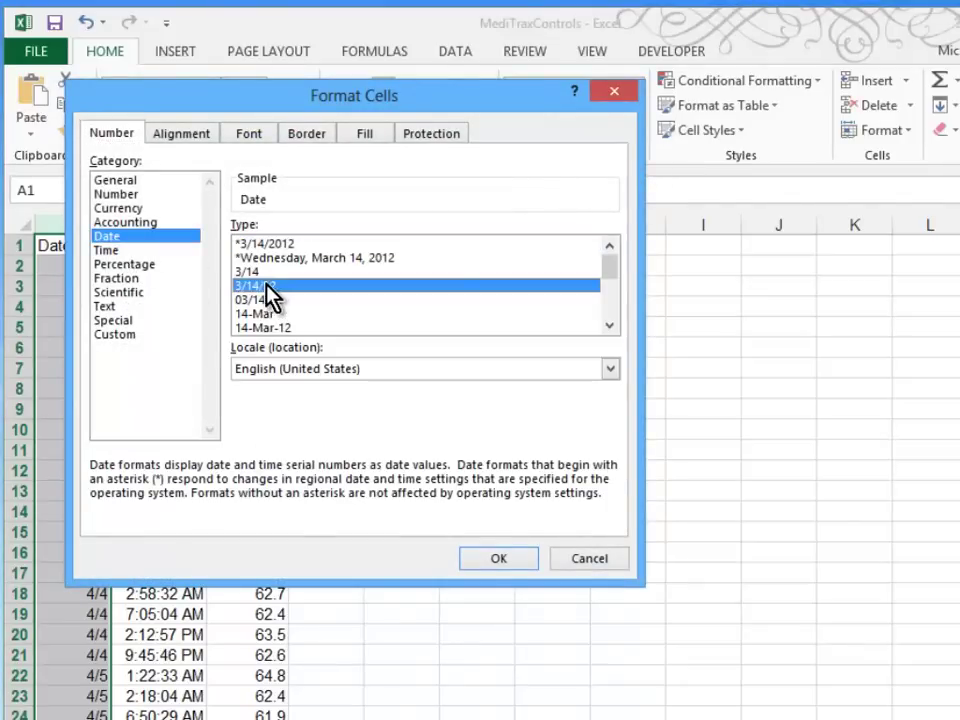
click(480, 557)
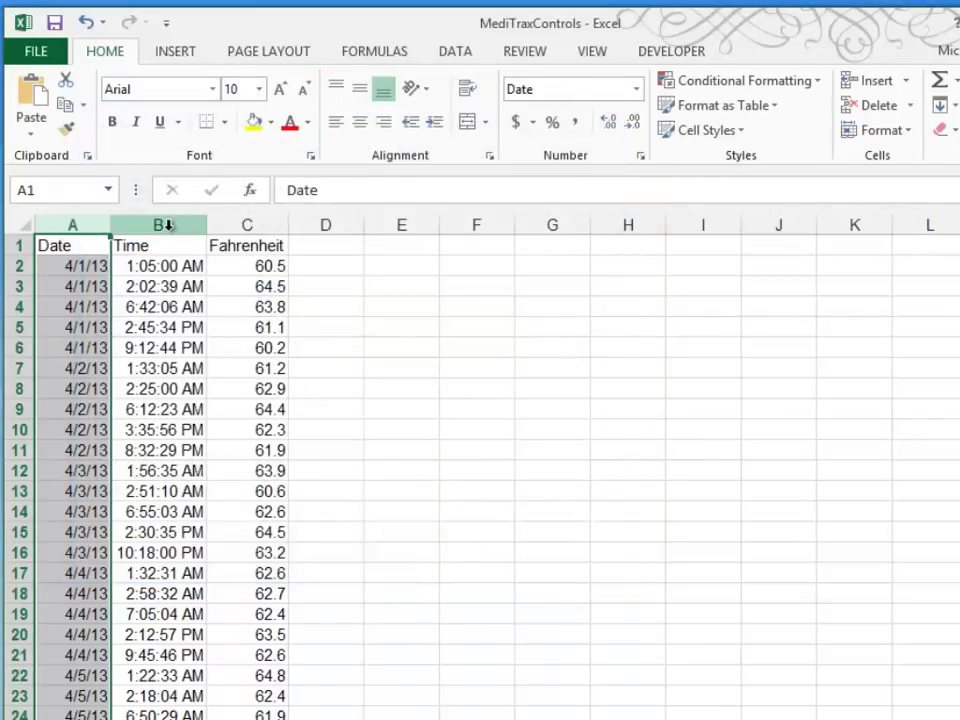
Format the Time column B with the 24-hour 13:30 time type.
click(166, 225)
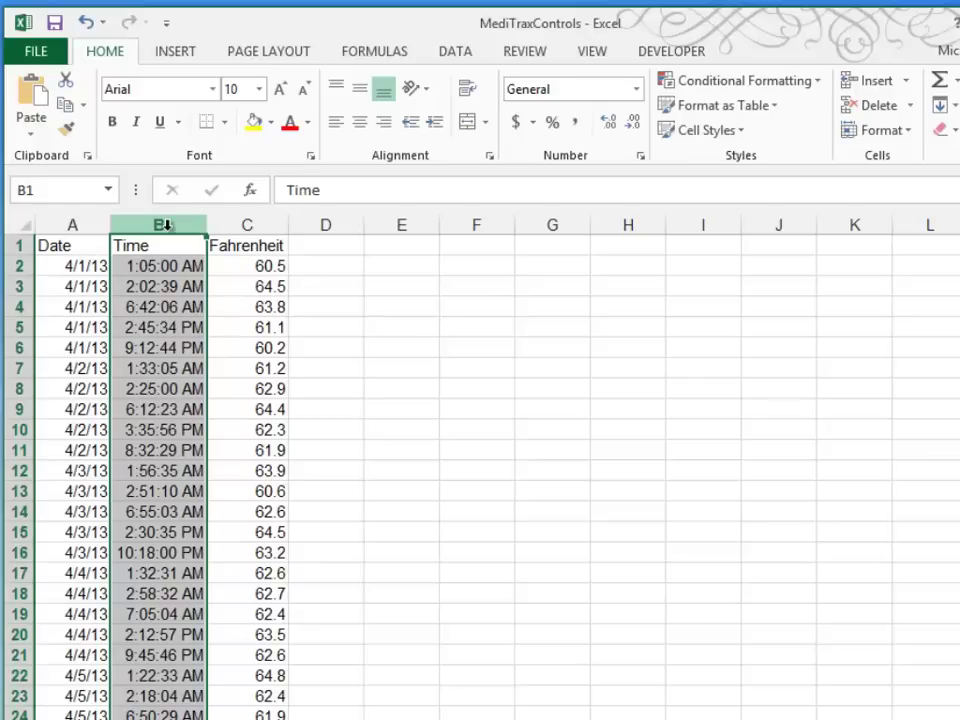
click(641, 159)
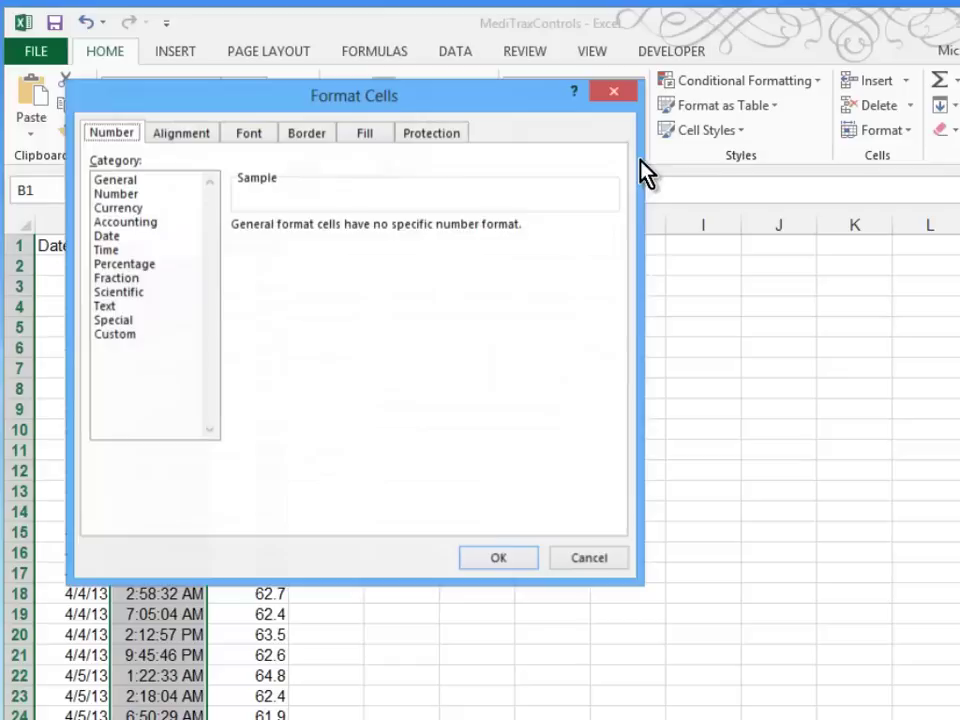
click(105, 251)
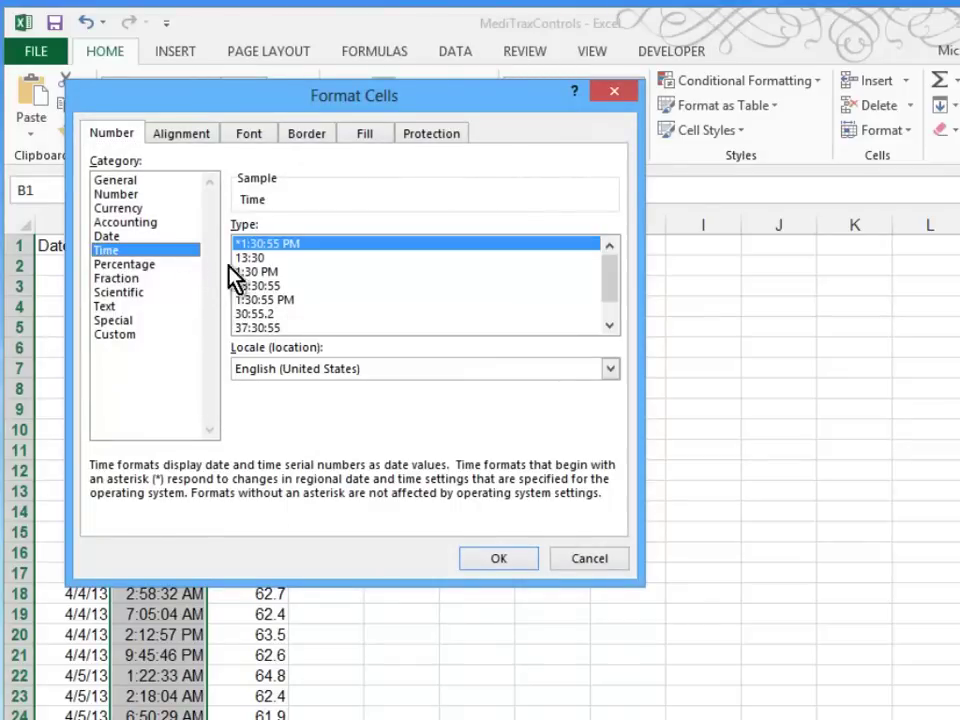
click(252, 259)
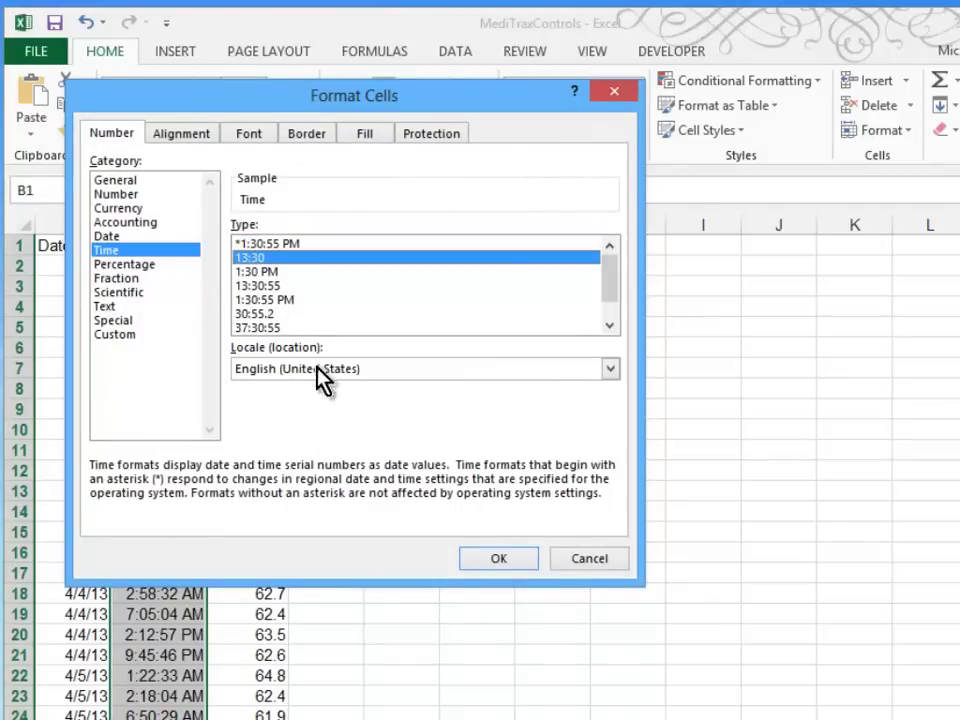
click(478, 557)
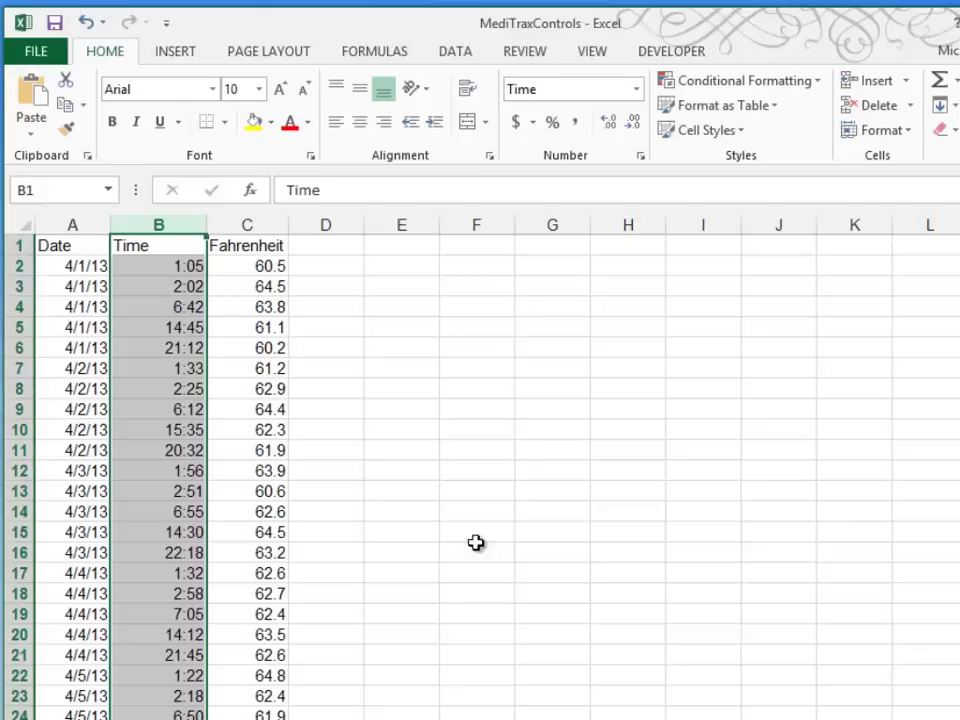
Enter the heading Celsius in cell D1, next to the Fahrenheit heading.
click(341, 245)
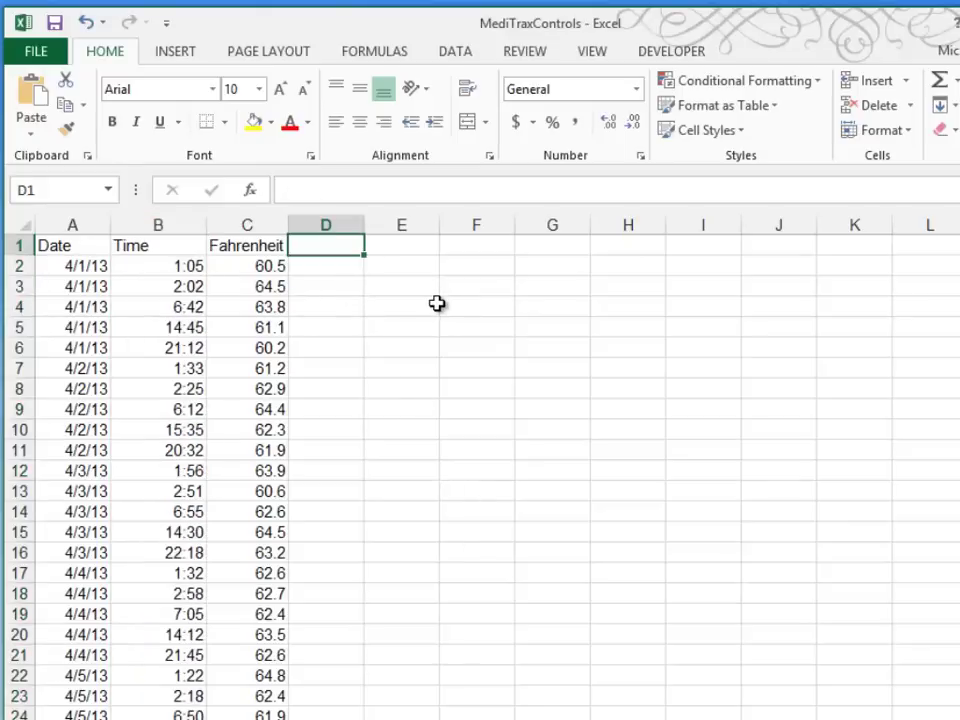
text(Cel)
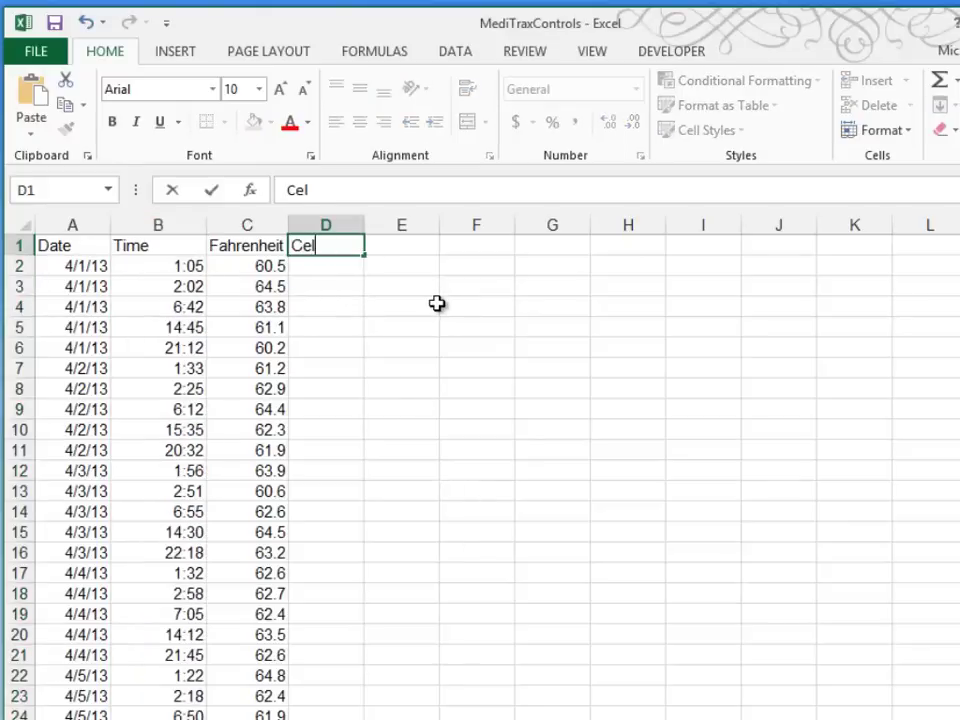
text(sius)
key(Return)
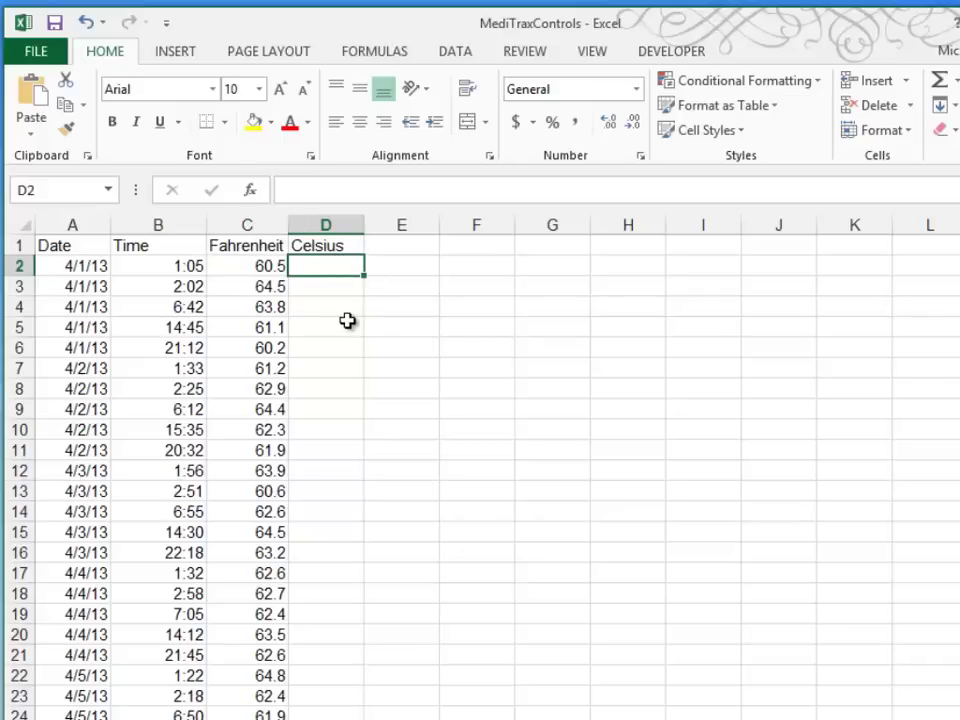
Enter the formula =CONVERT(C2,"F","C") in cell D2 to convert the first Fahrenheit reading to Celsius.
text(=)
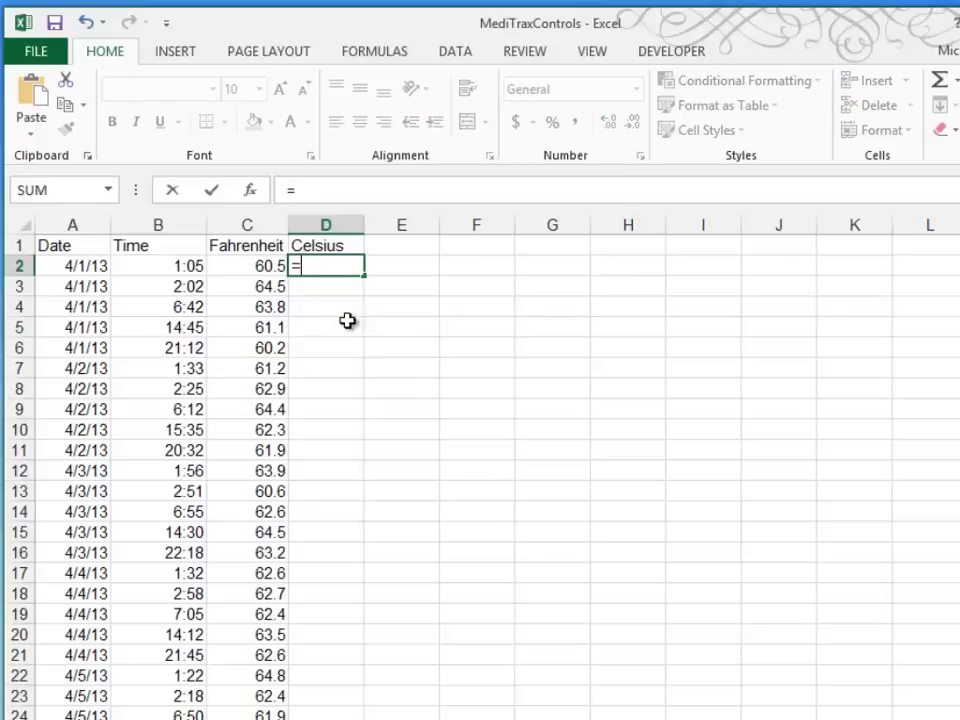
text(convert)
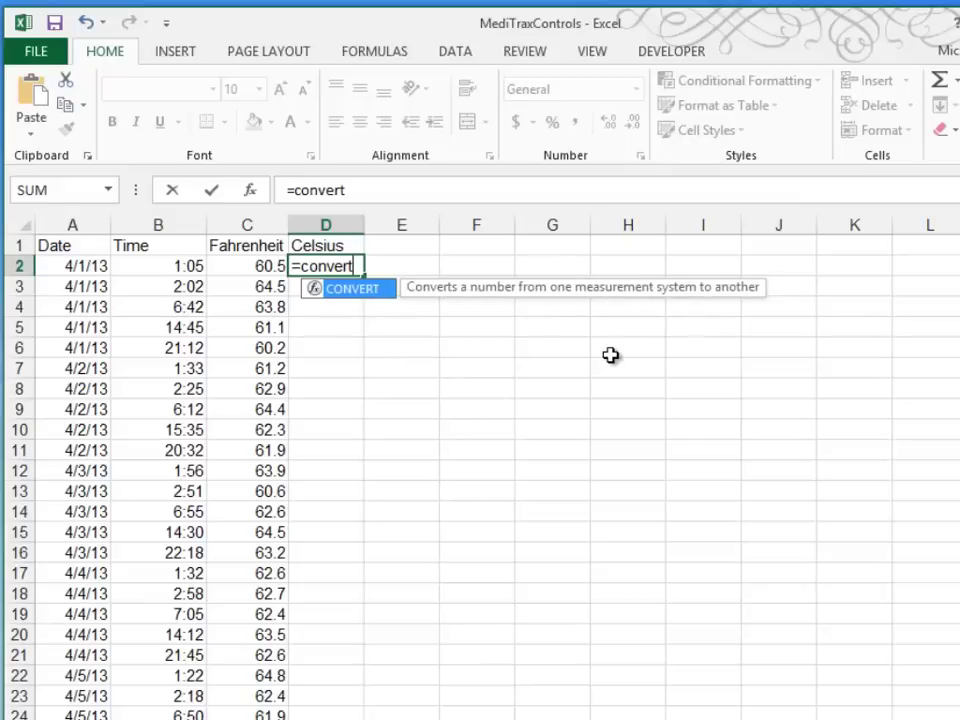
text(()
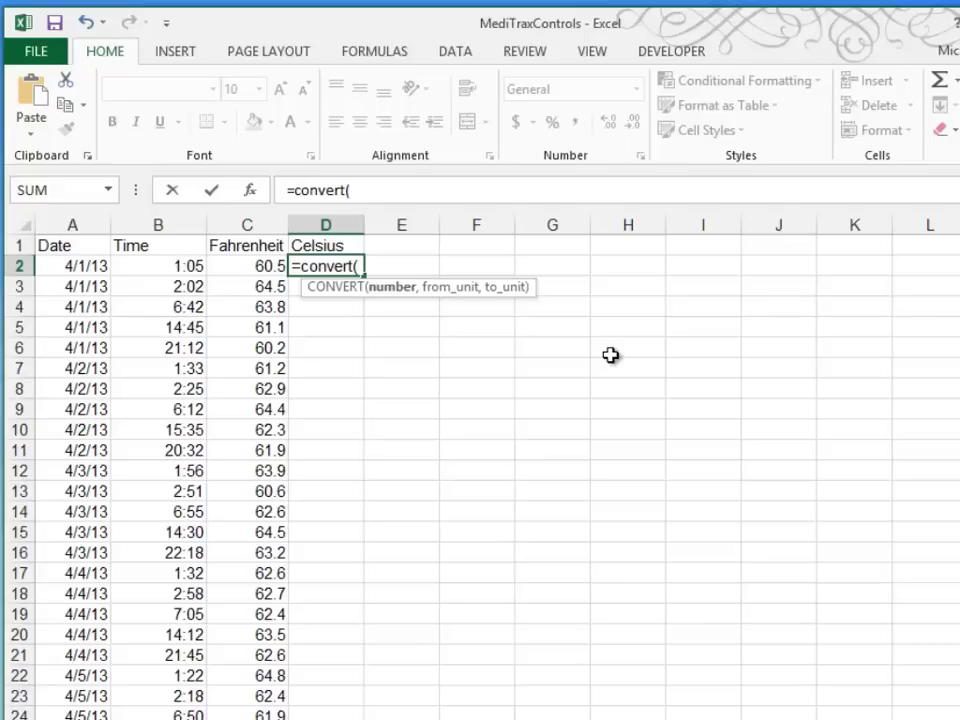
click(226, 265)
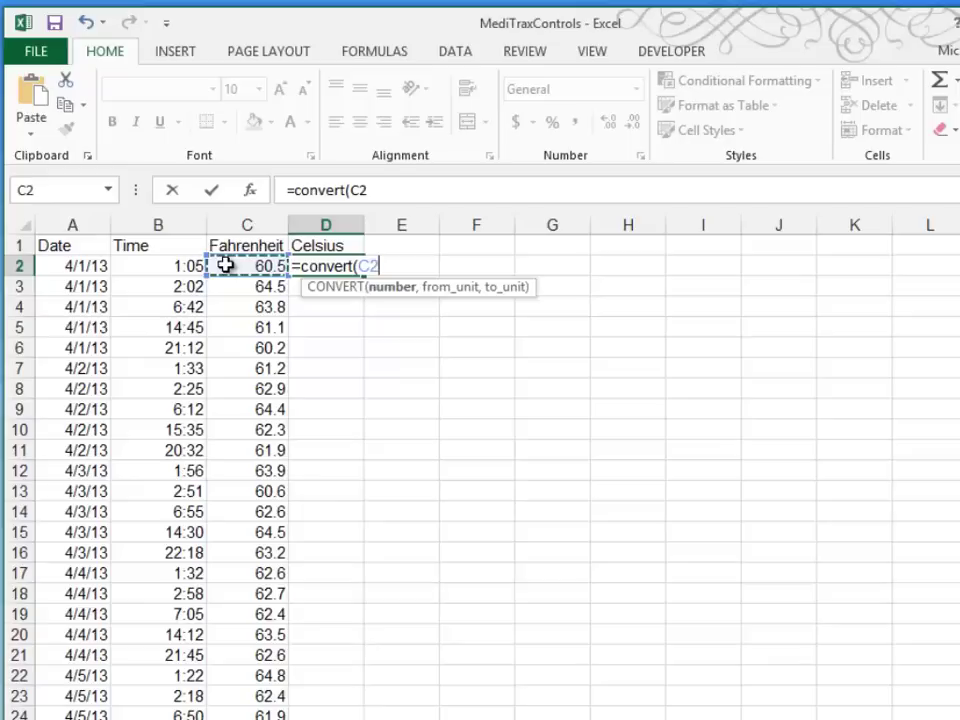
text(,)
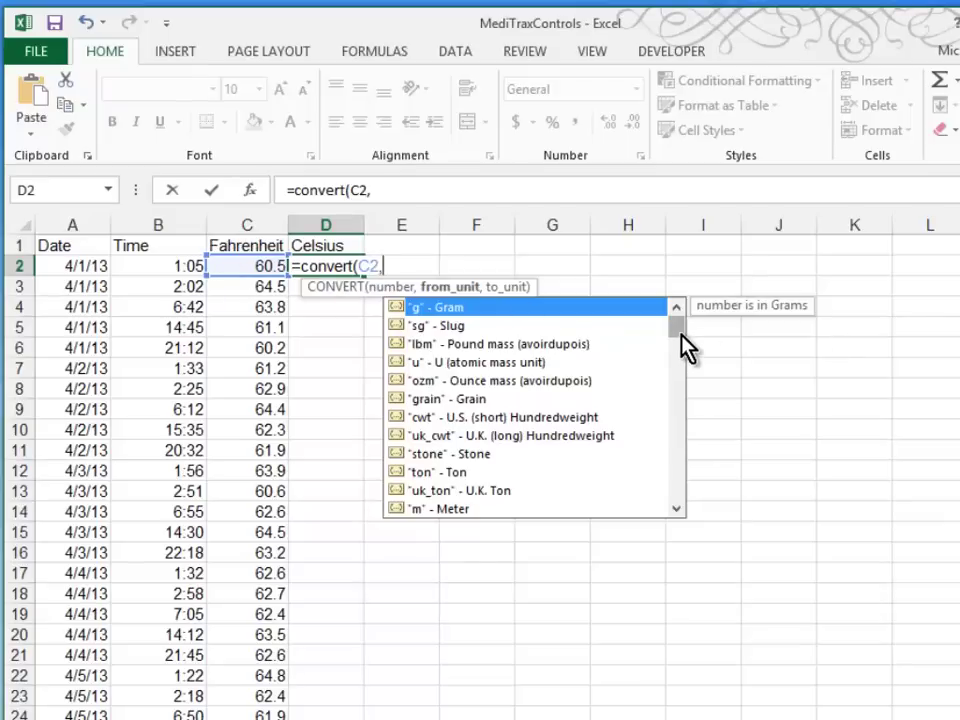
mouse_move(677, 326)
mouse_down()
mouse_move(673, 435)
mouse_move(678, 335)
mouse_move(668, 310)
mouse_up()
text("F")
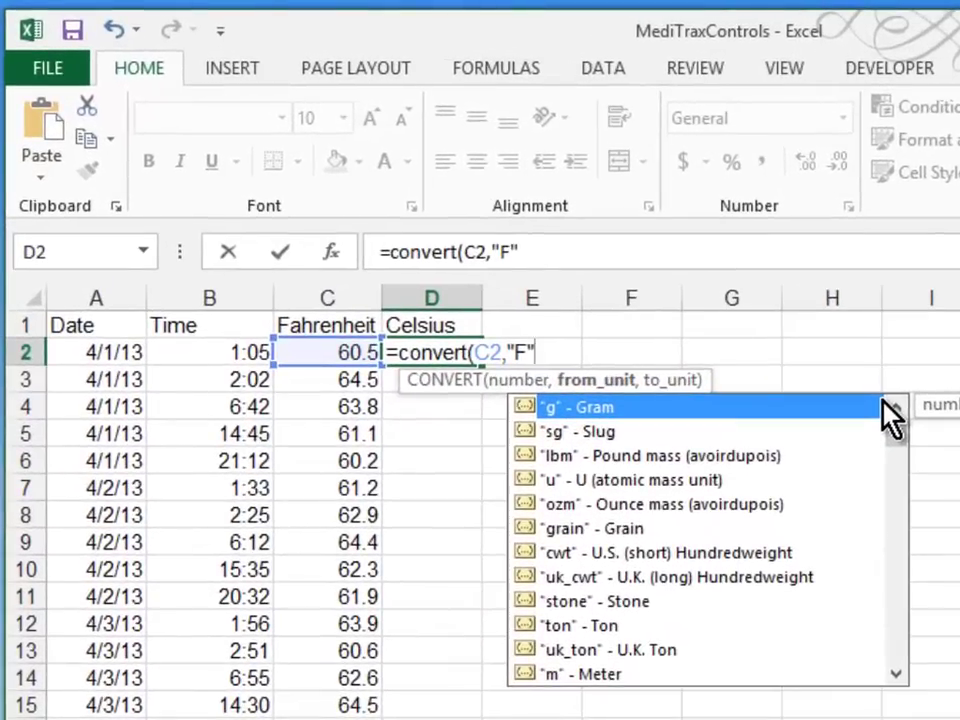
text(,)
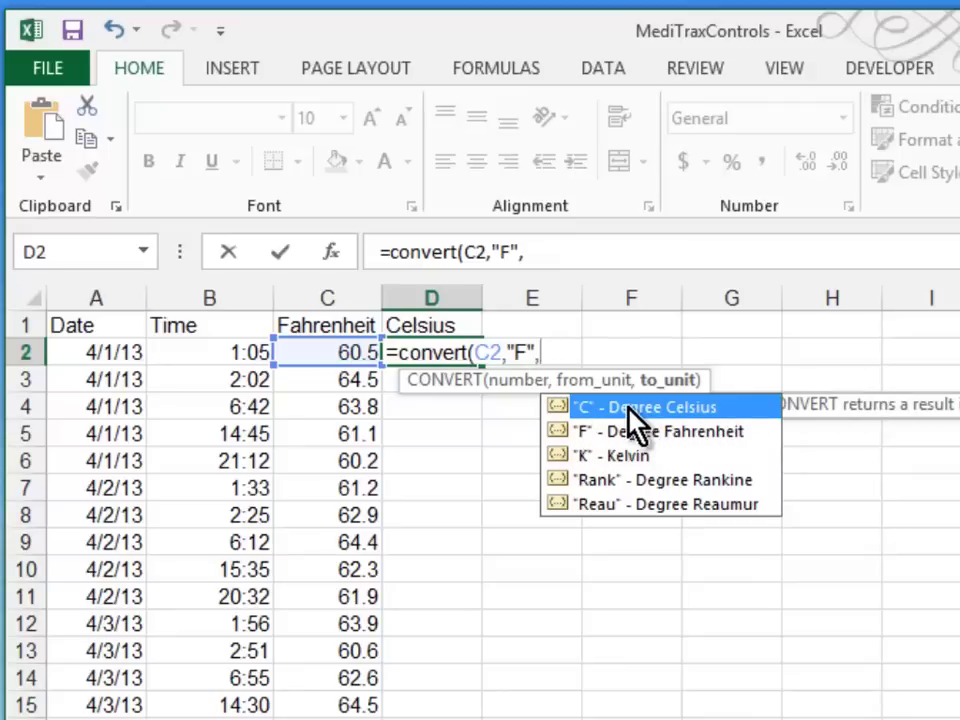
text(")
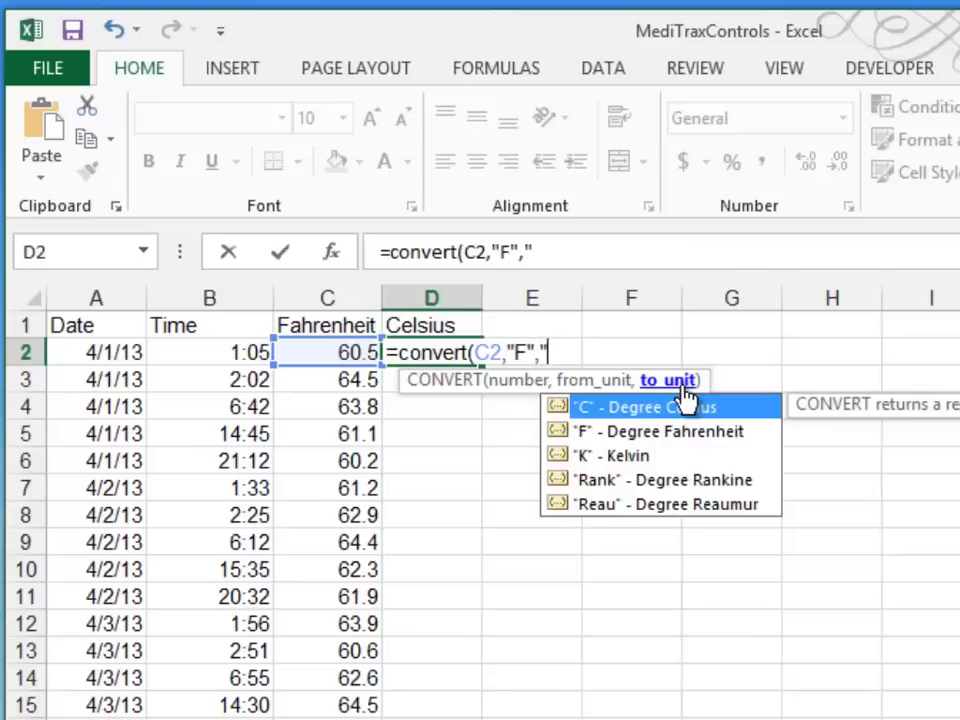
text(C"))
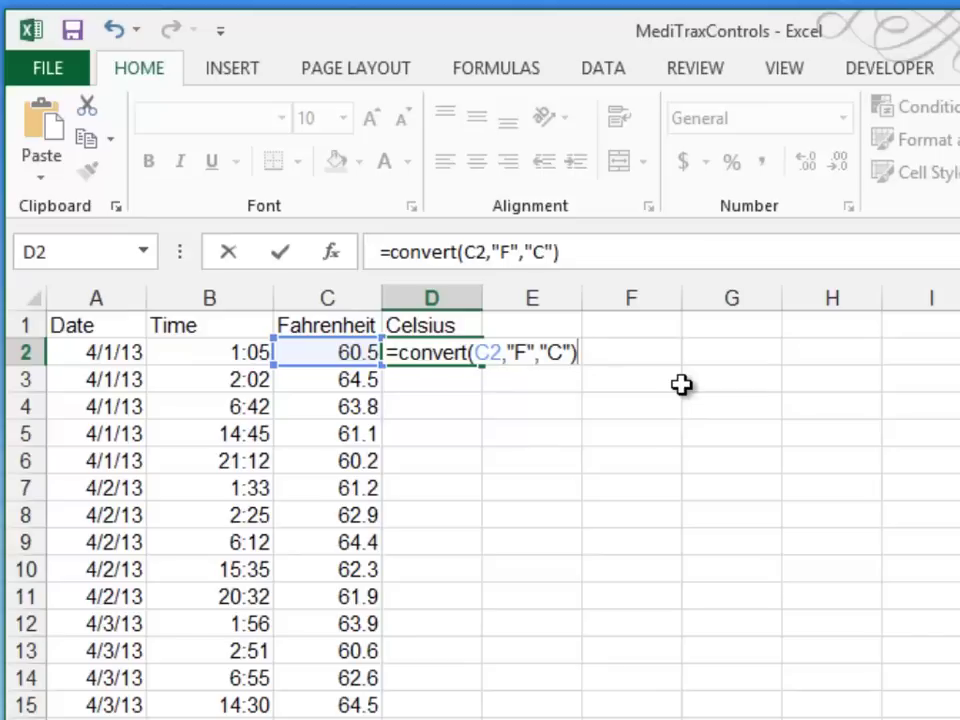
key(Return)
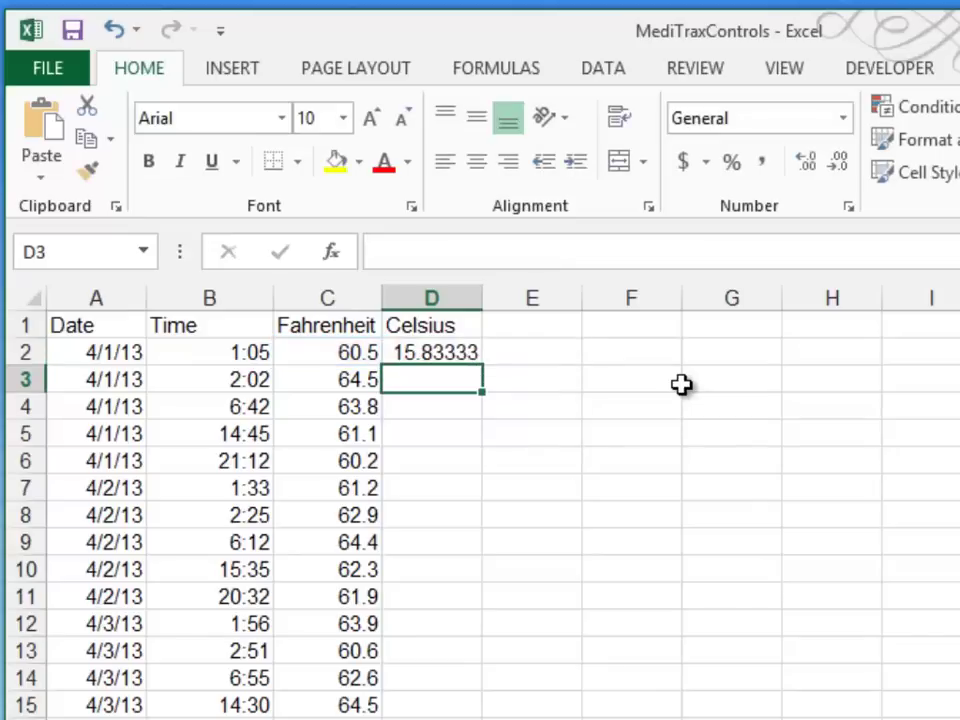
Reduce cell D2 to one decimal place and fill its formula down the Celsius column to the last reading.
click(458, 358)
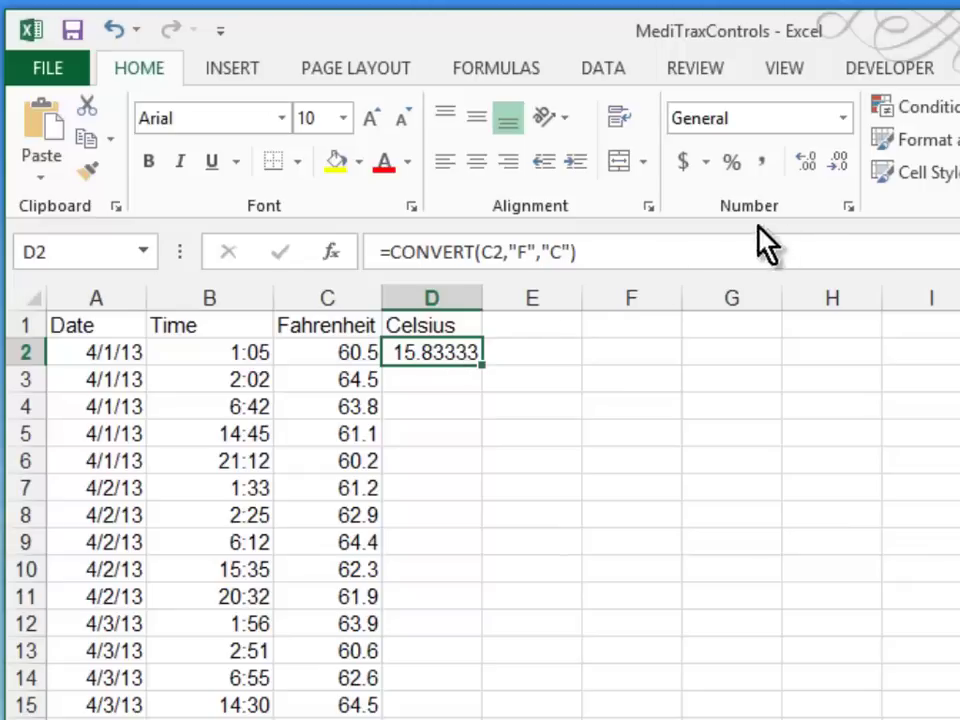
click(848, 164)
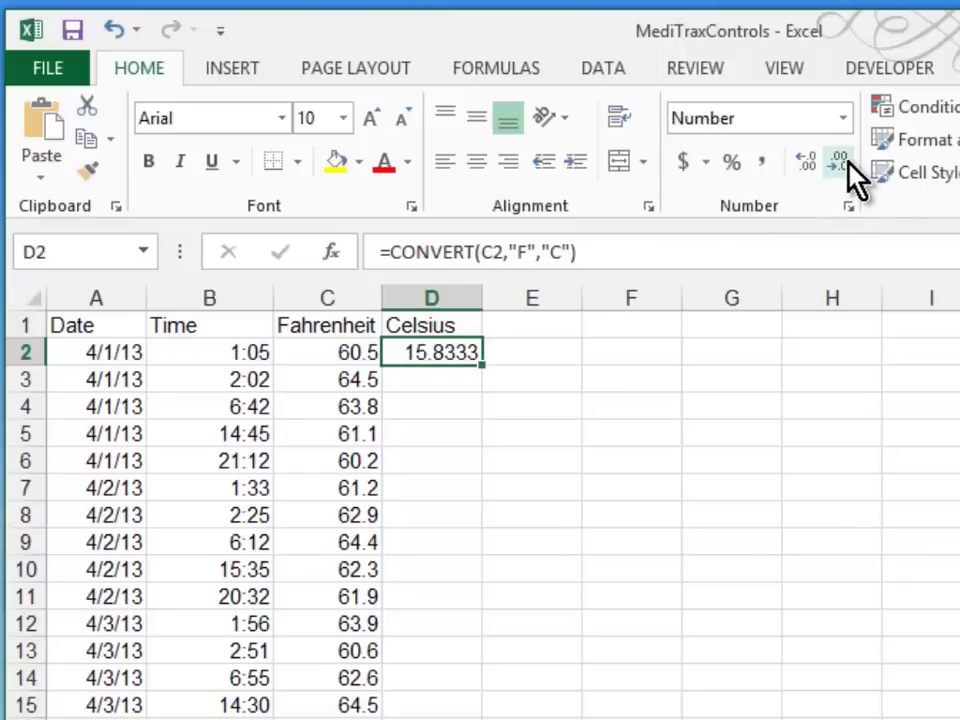
click(848, 164)
click(848, 164)
click(848, 164)
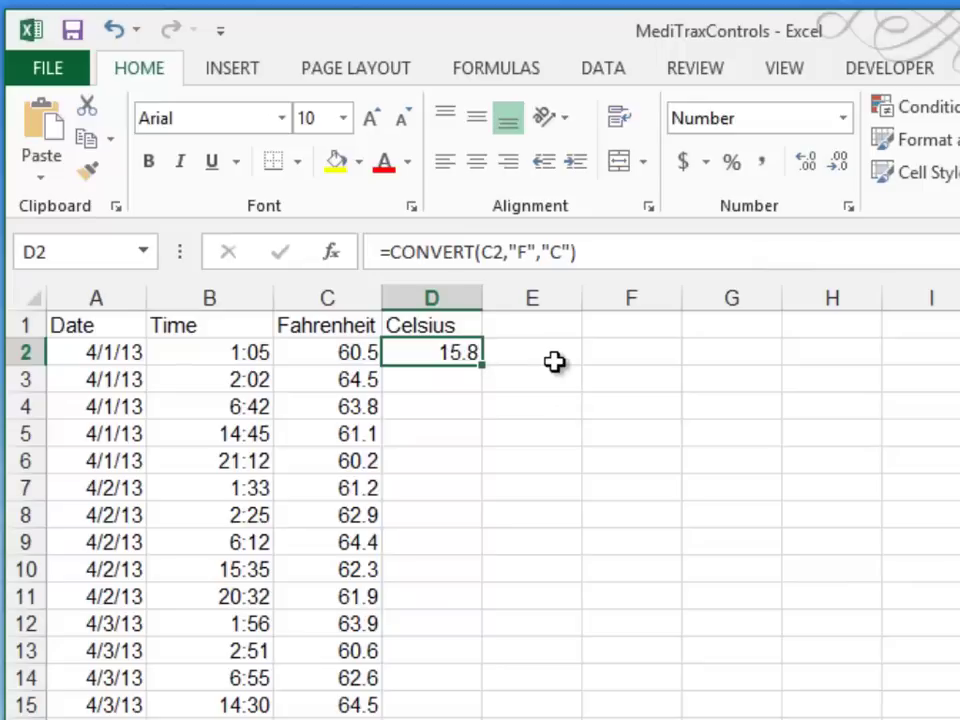
double_click(482, 367)
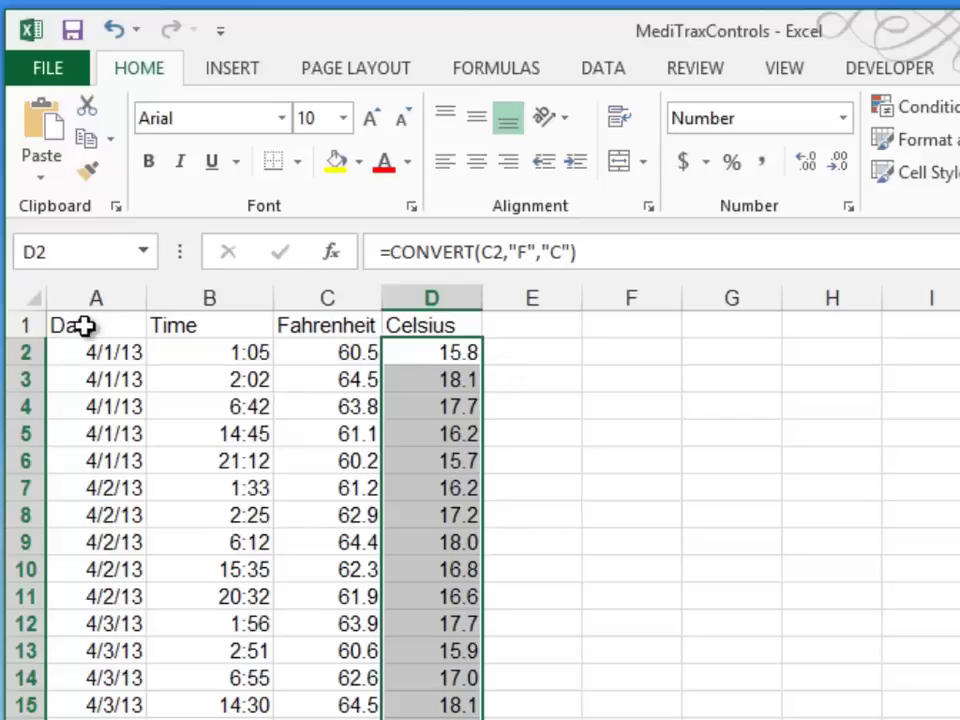
Bold the headings in A1:D1 and autofit column C to its Fahrenheit heading.
click(85, 326)
drag(85, 326, 474, 325)
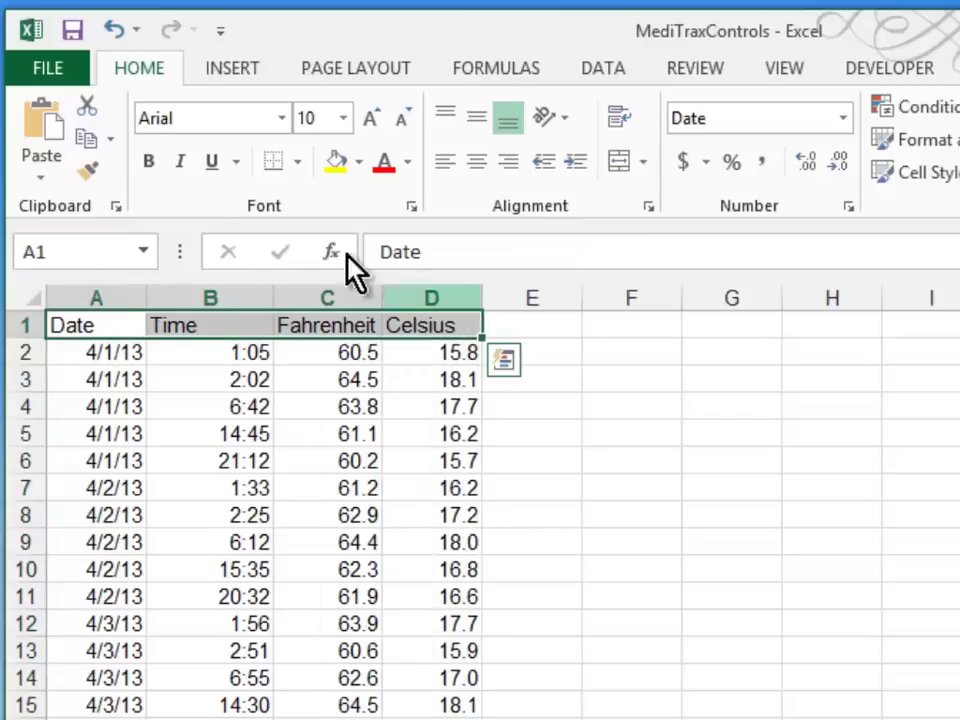
click(152, 163)
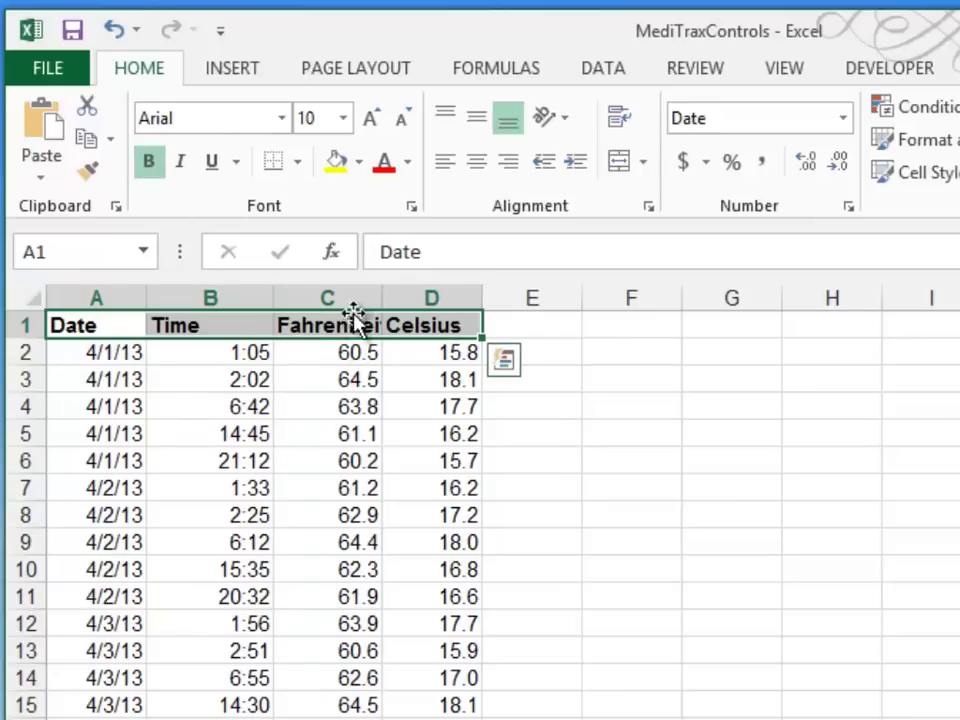
double_click(381, 297)
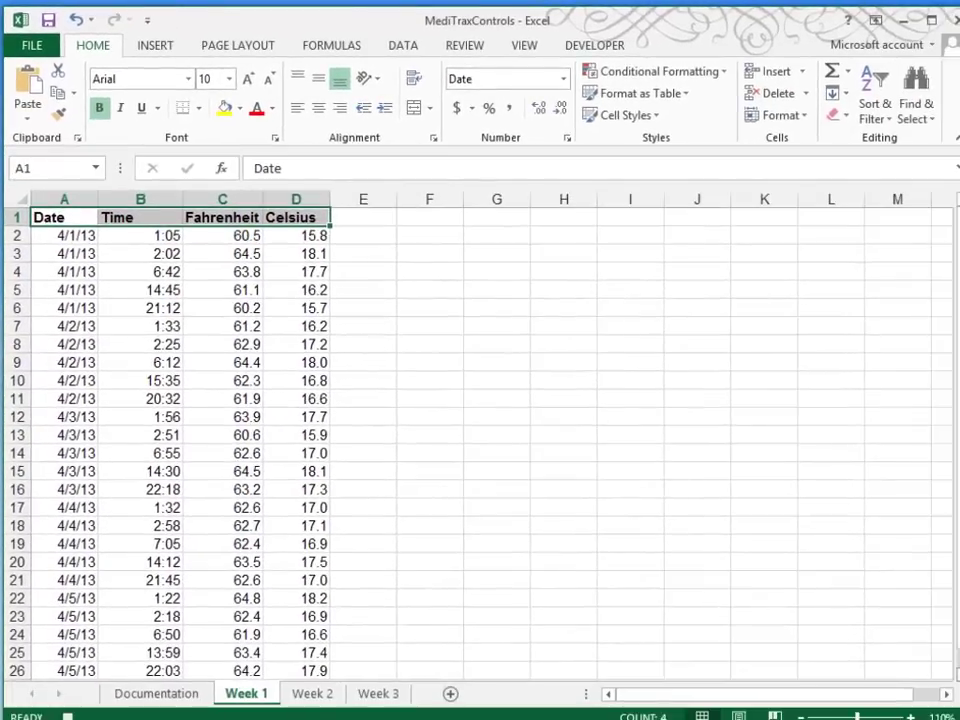
Enter the label Average in cell A27, directly below the last date.
scroll(180, 450, down, 1)
click(52, 636)
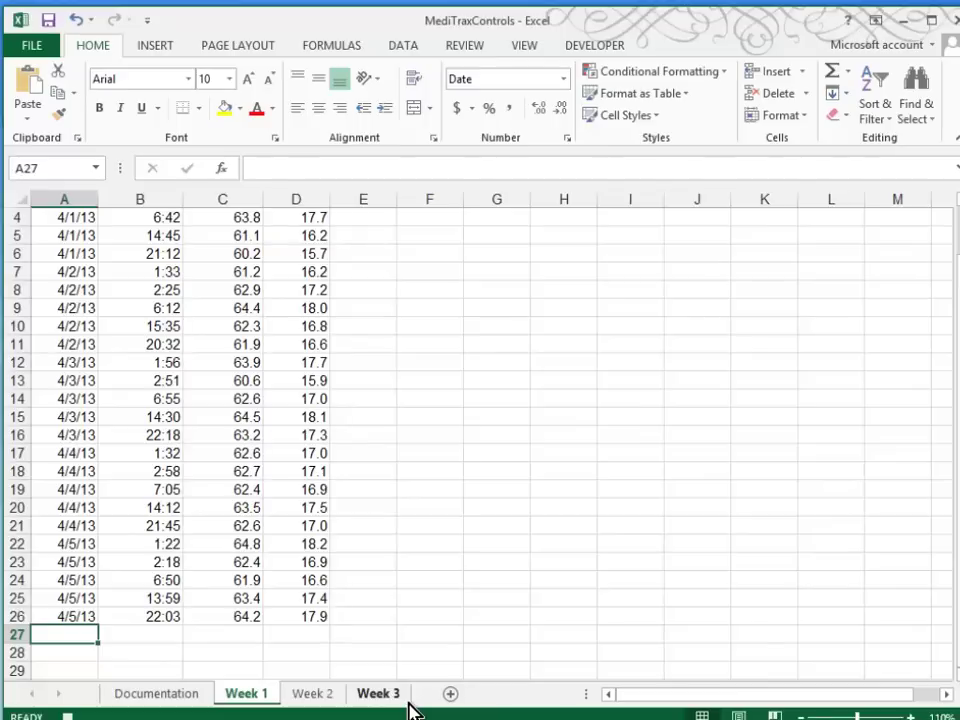
text(Average)
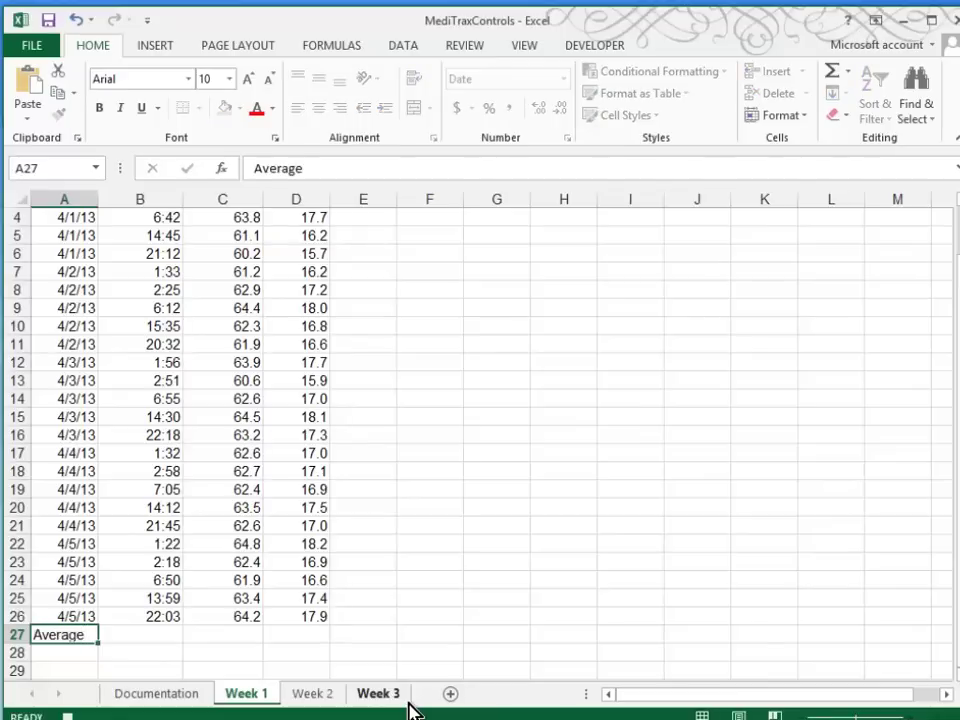
key(Tab)
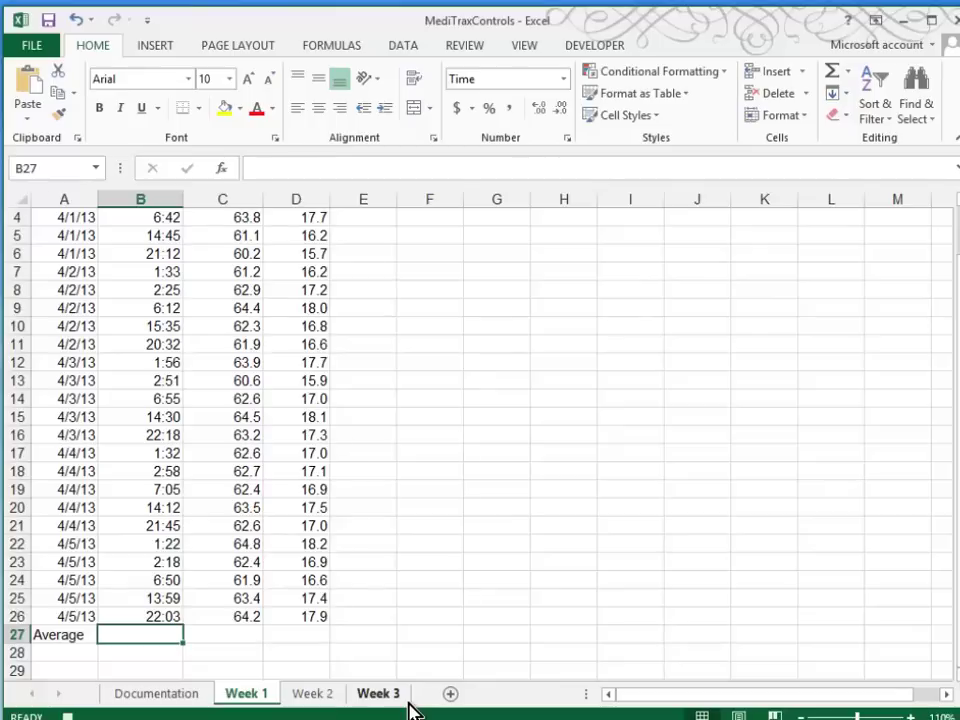
Enter an AVERAGE formula in cell D27 covering the Celsius readings D2:D26.
click(296, 633)
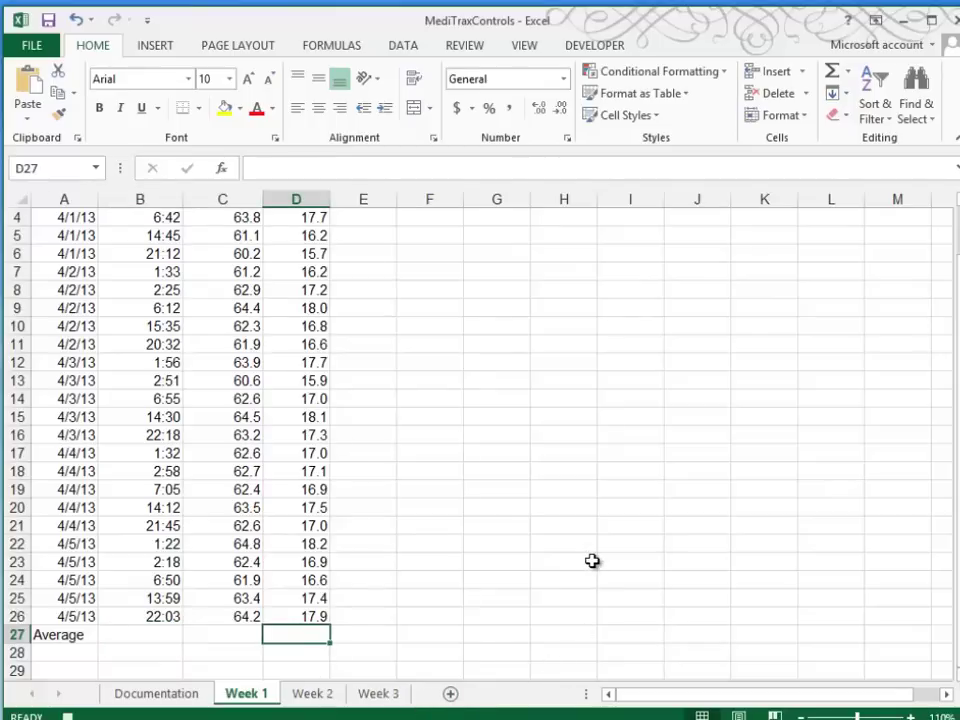
text(=)
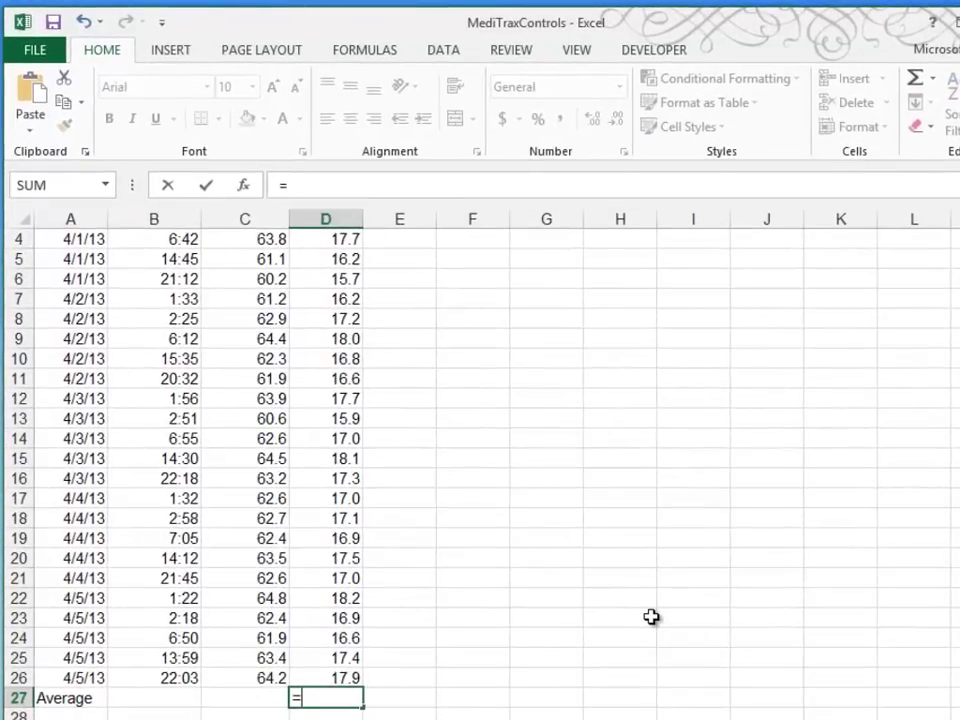
text(average()
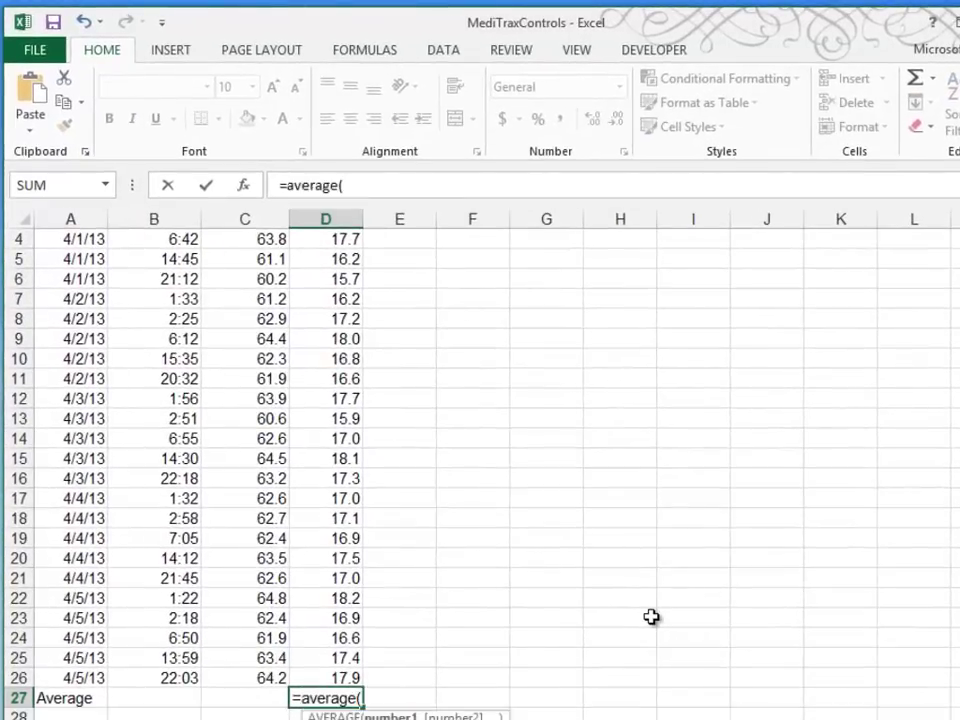
drag(324, 673, 332, 258)
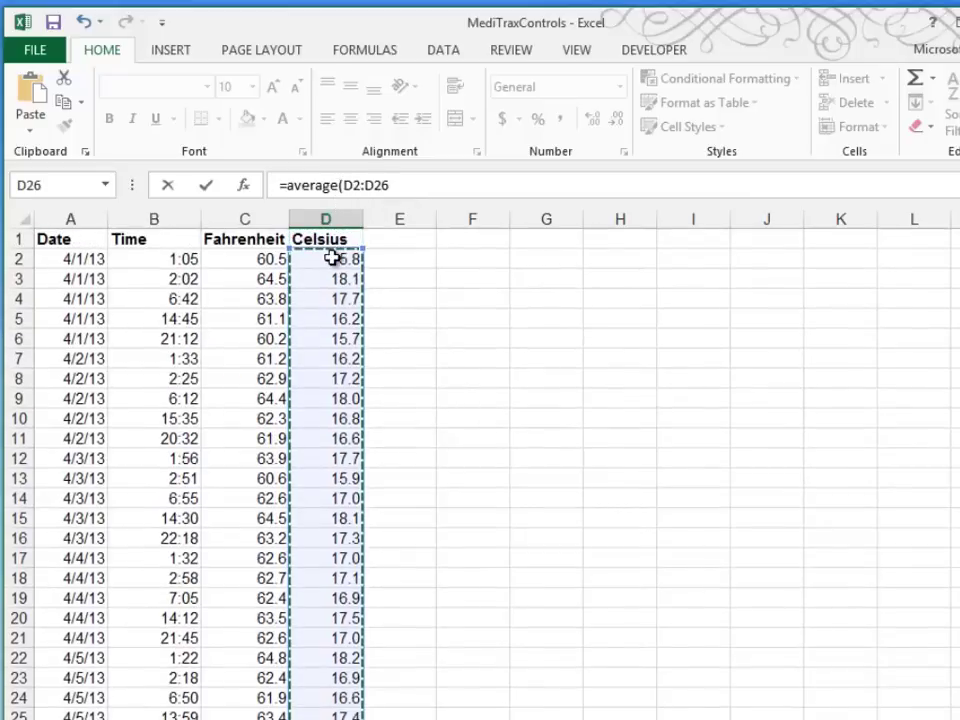
key(Return)
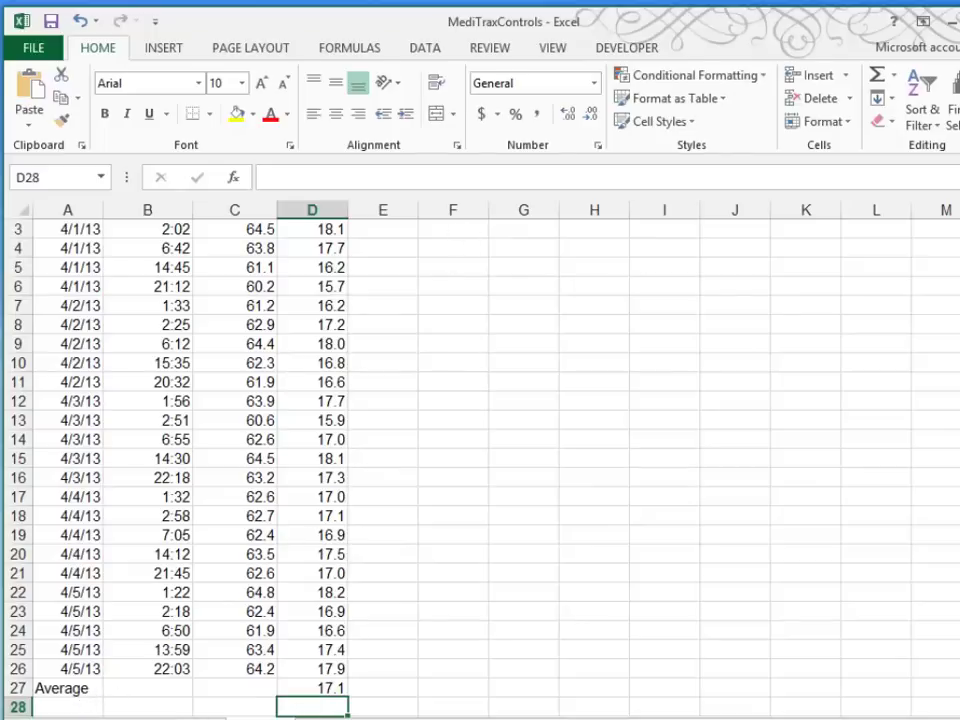
Select cell F1 as the macro's ending cell and stop recording the macro.
scroll(452, 236, up, 1)
click(452, 234)
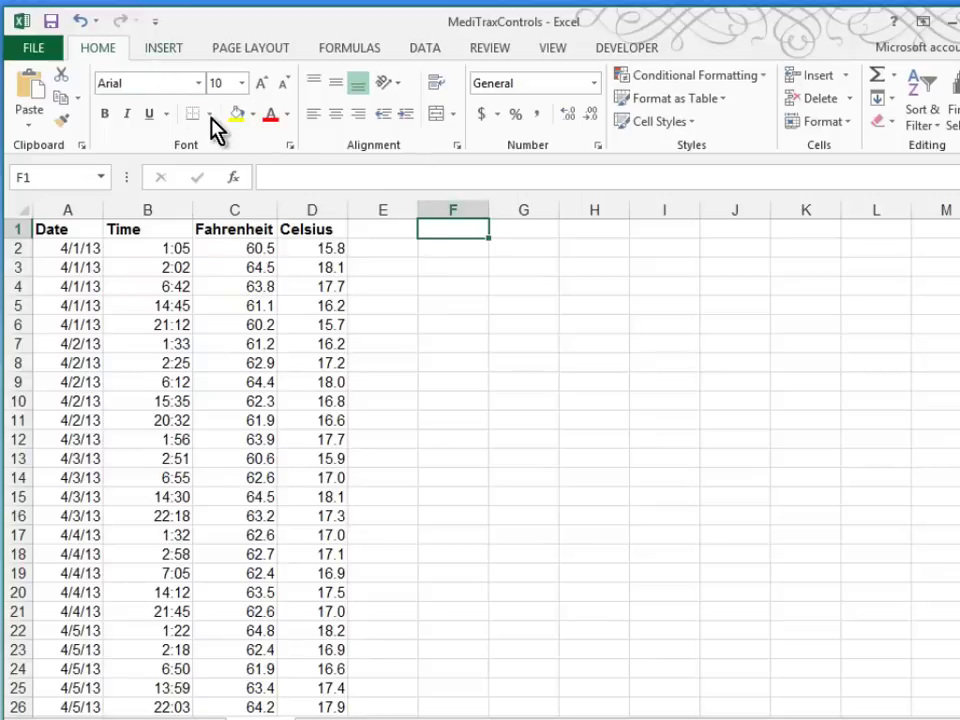
click(615, 47)
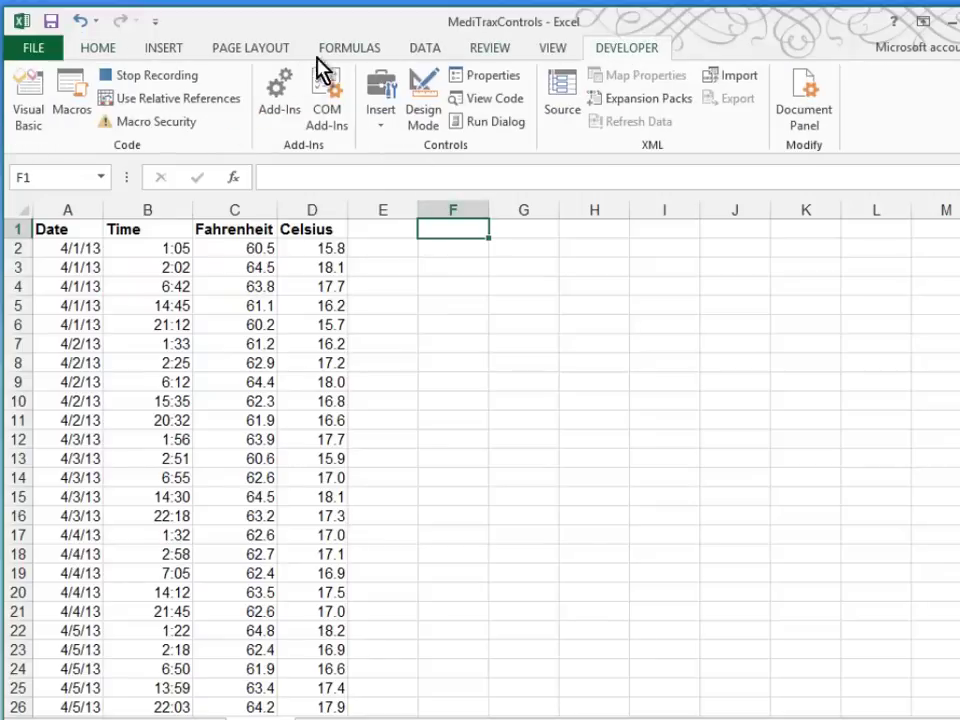
click(165, 76)
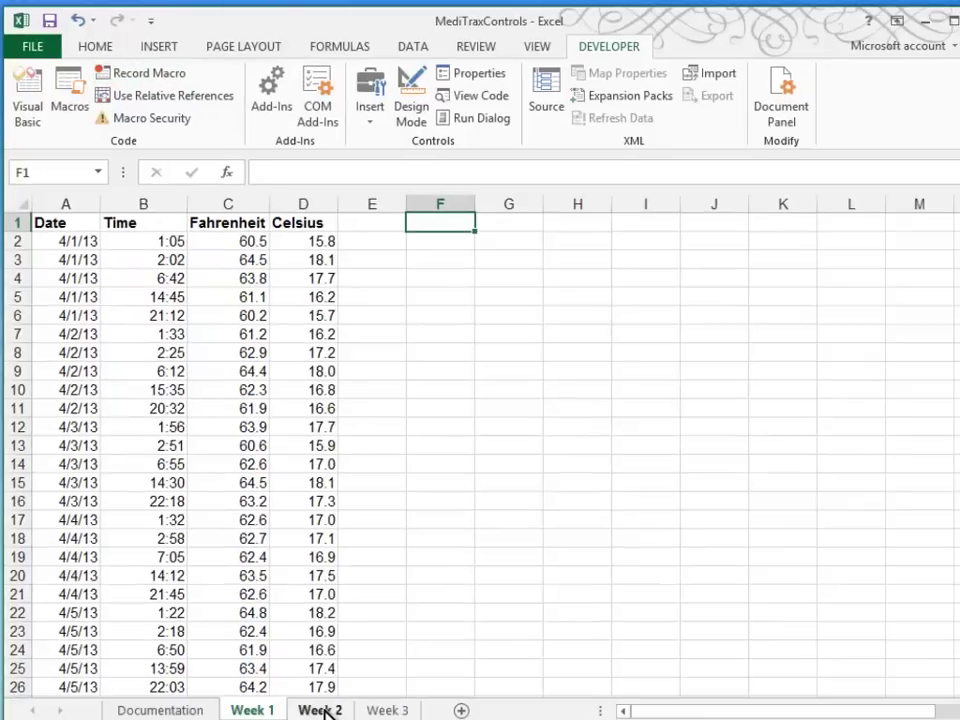
Run the ConvertData macro on the Week 2 sheet and check the converted data down to the Average row.
click(320, 710)
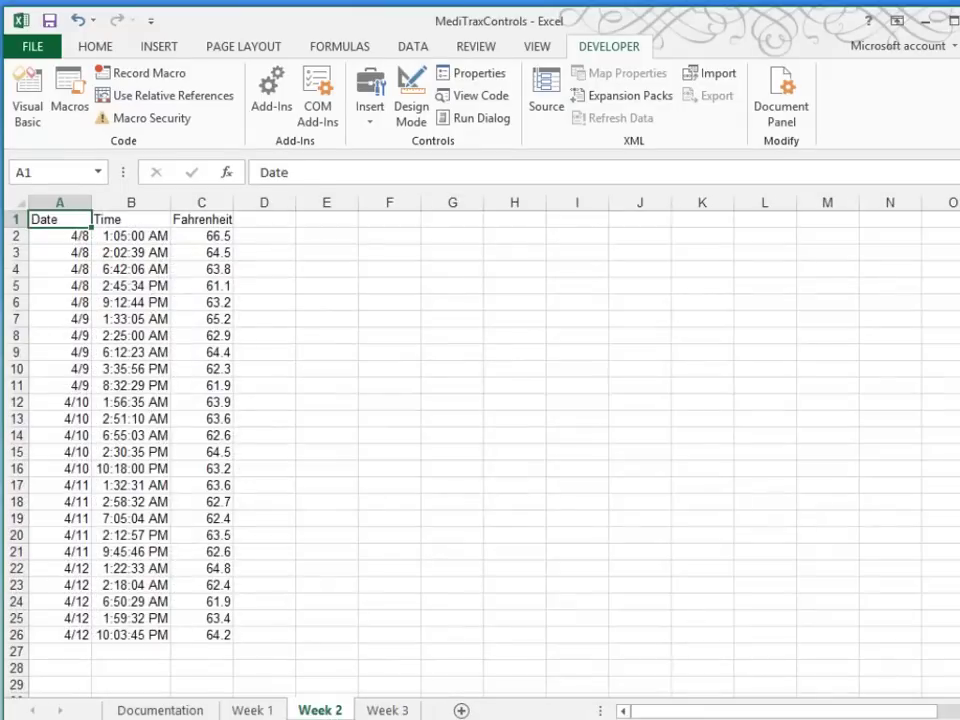
scroll(480, 450, up, 4)
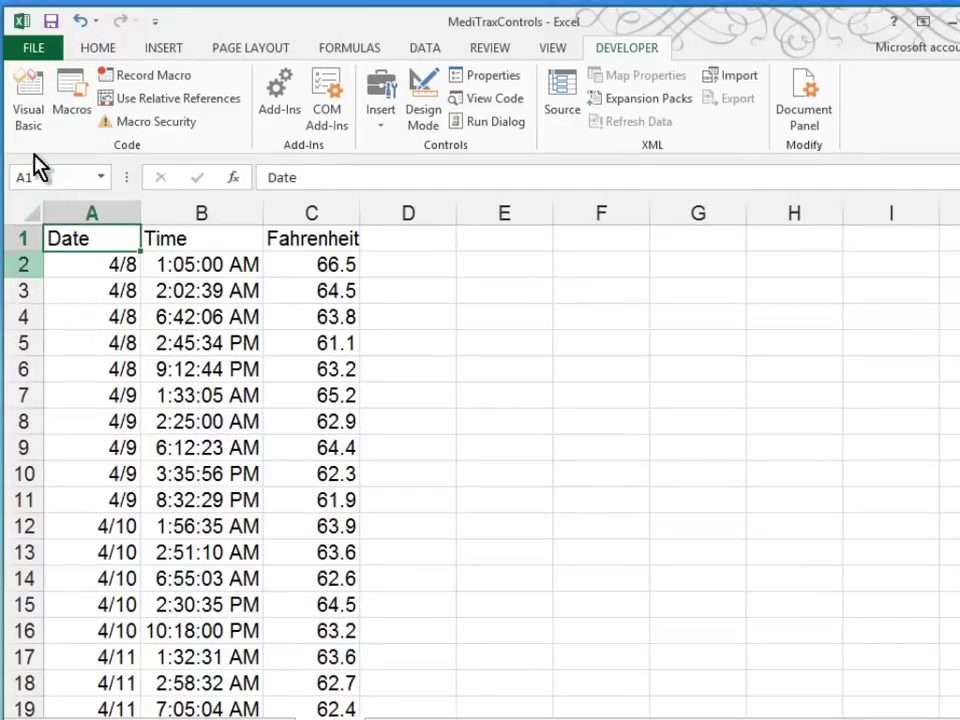
click(71, 100)
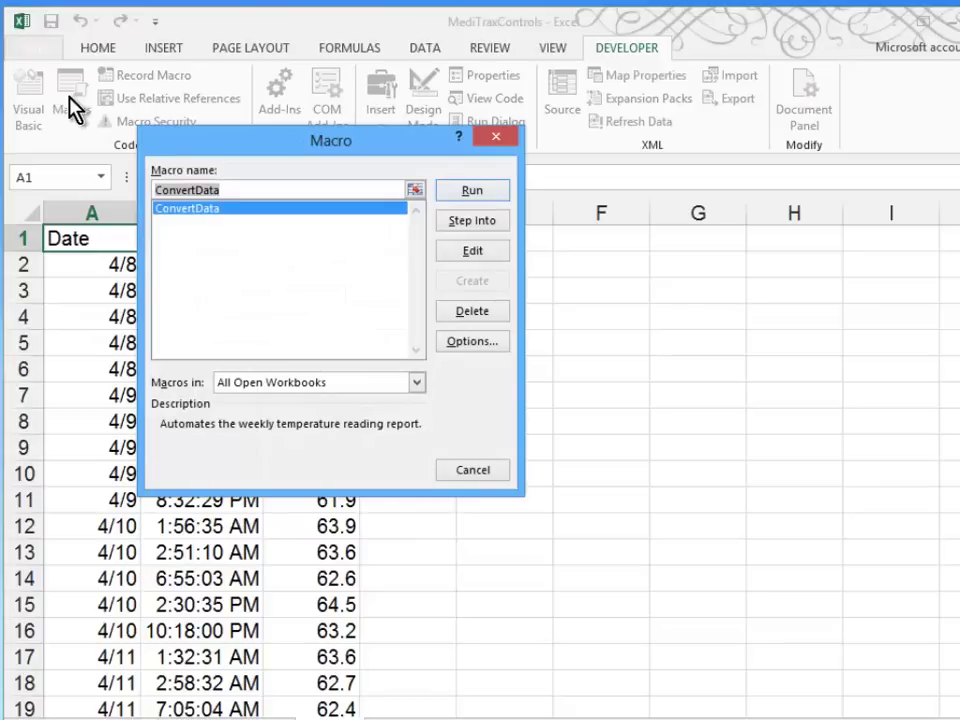
click(222, 220)
click(469, 192)
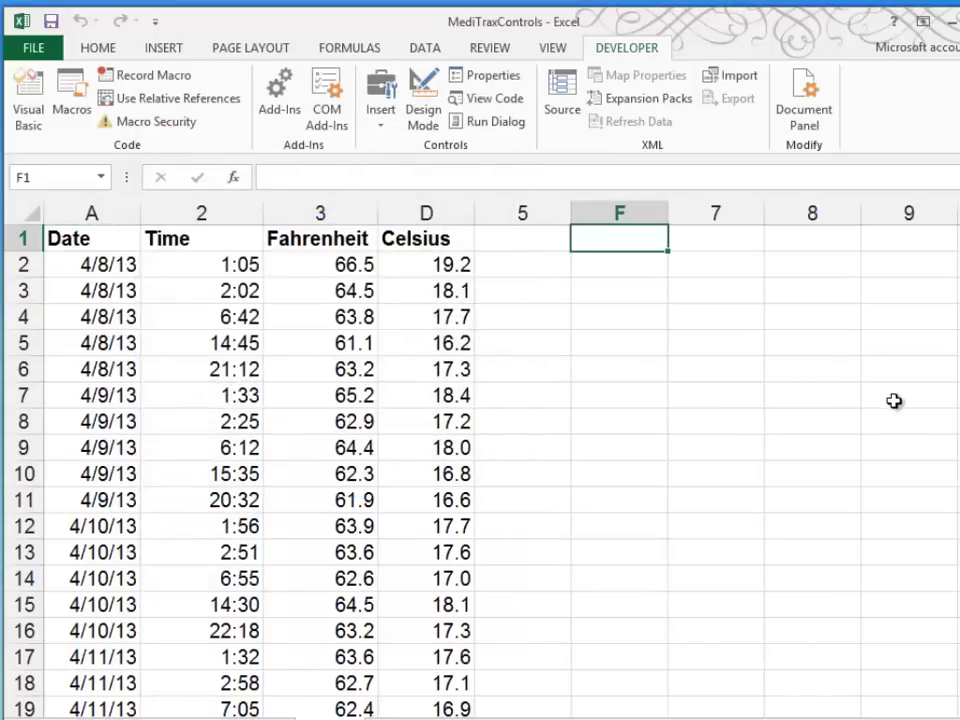
scroll(940, 362, down, 3)
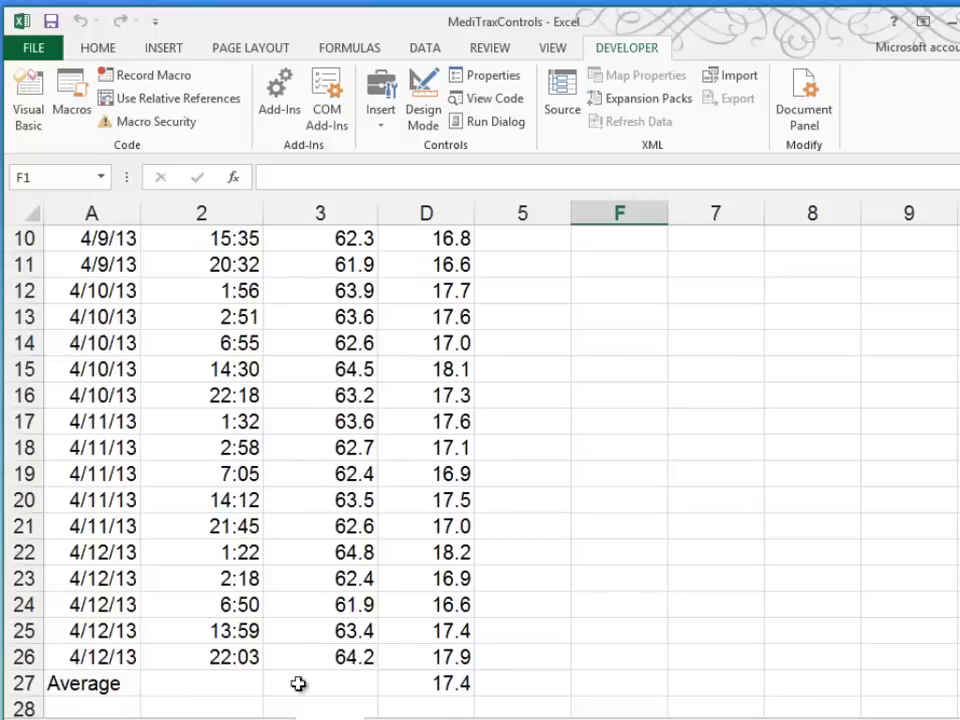
scroll(940, 400, up, 3)
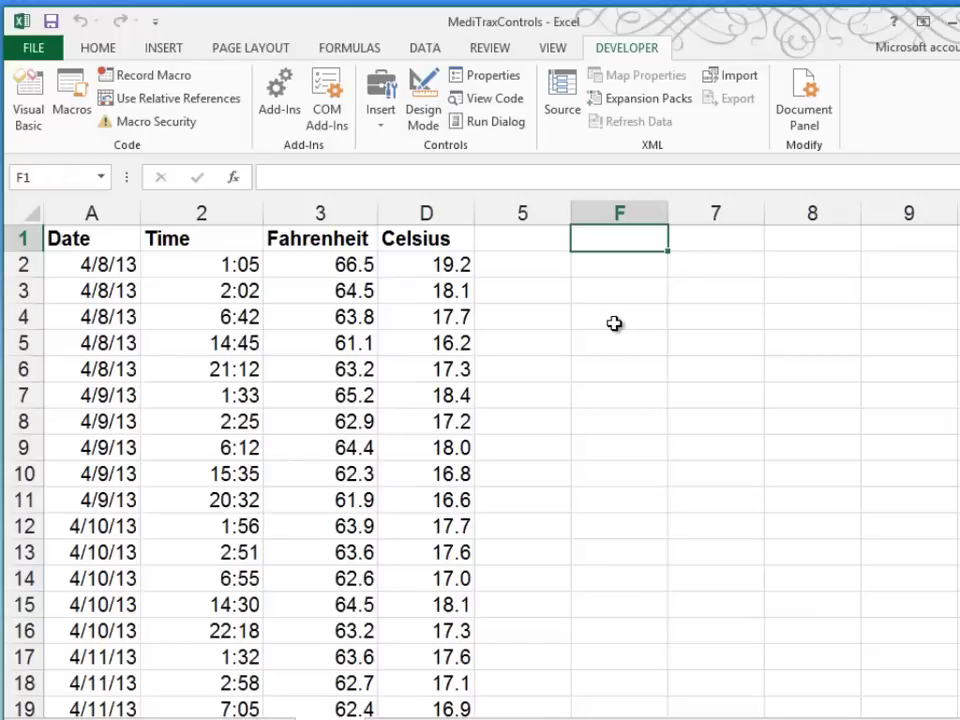
Save the MediTraxControls workbook in the Case1 folder as an Excel Macro-Enabled Workbook.
click(26, 48)
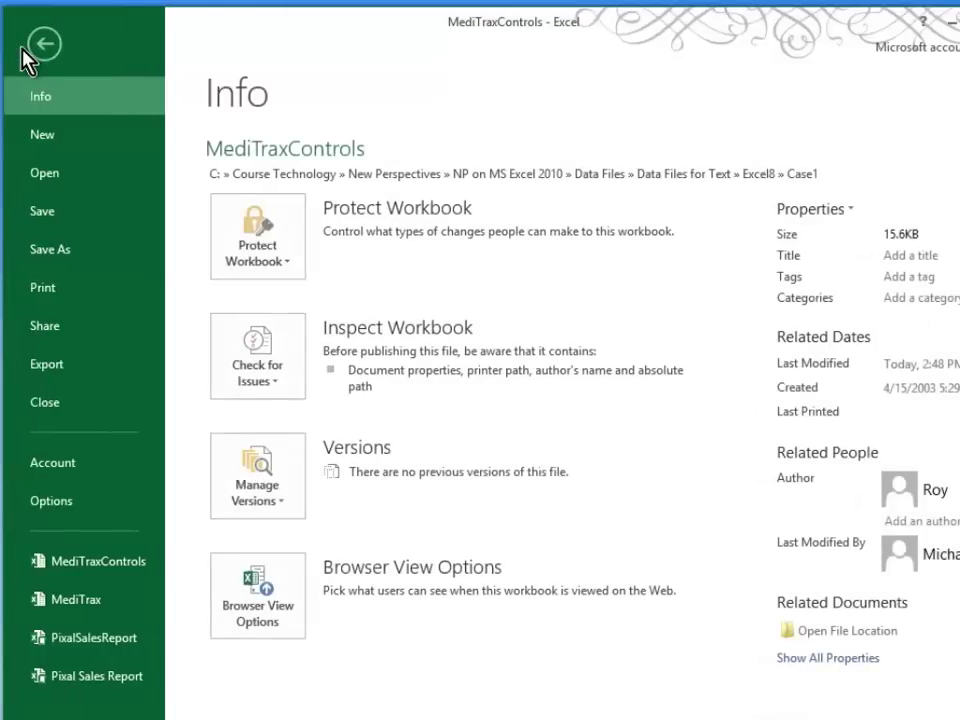
click(74, 250)
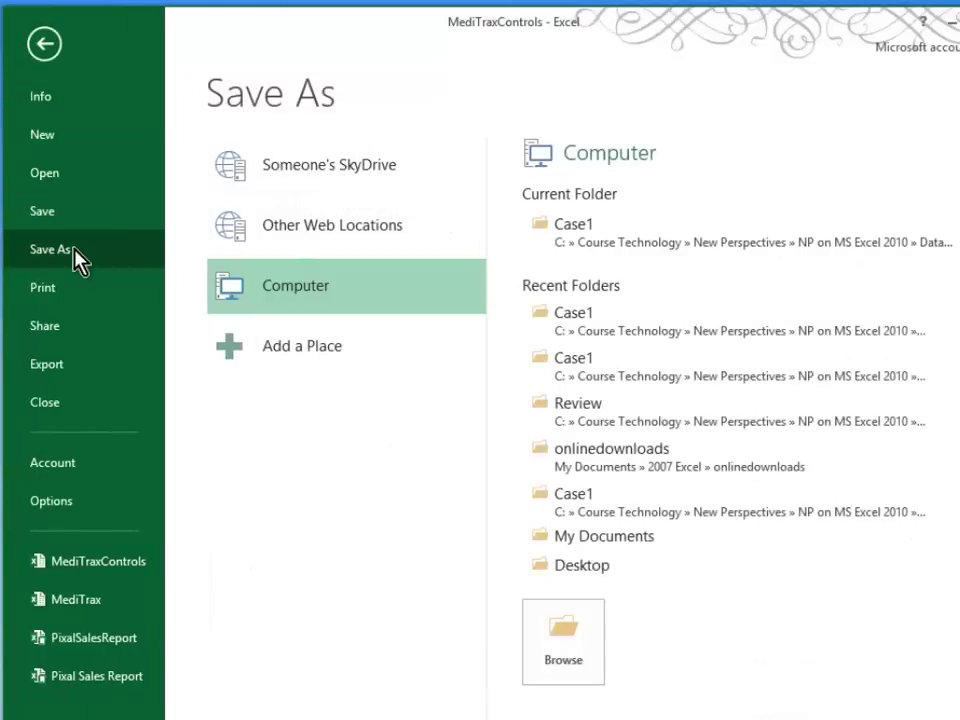
click(621, 236)
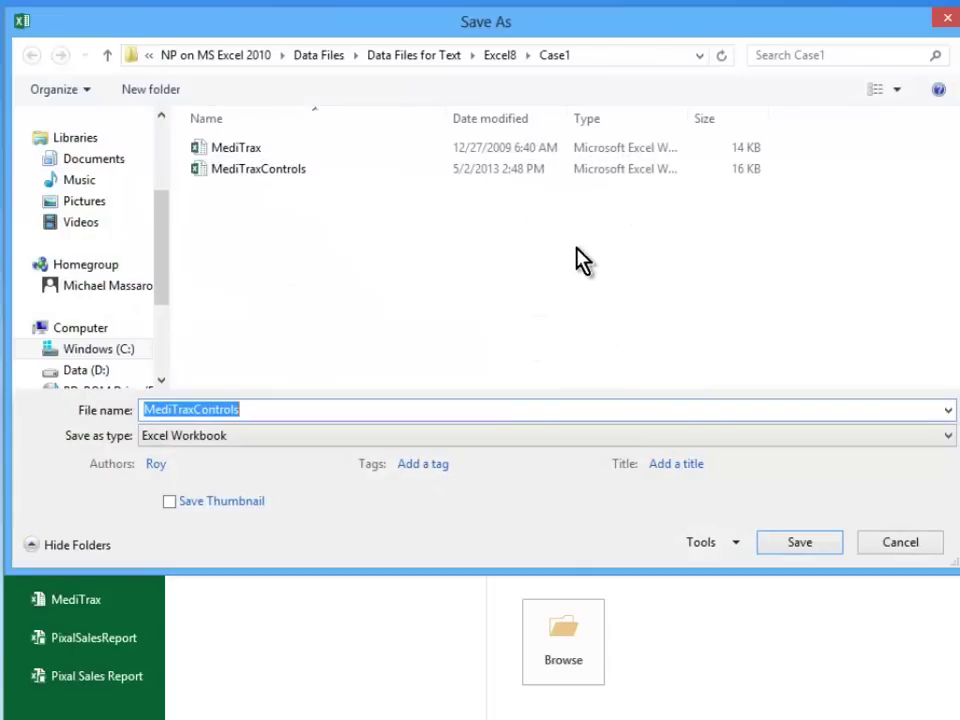
click(950, 437)
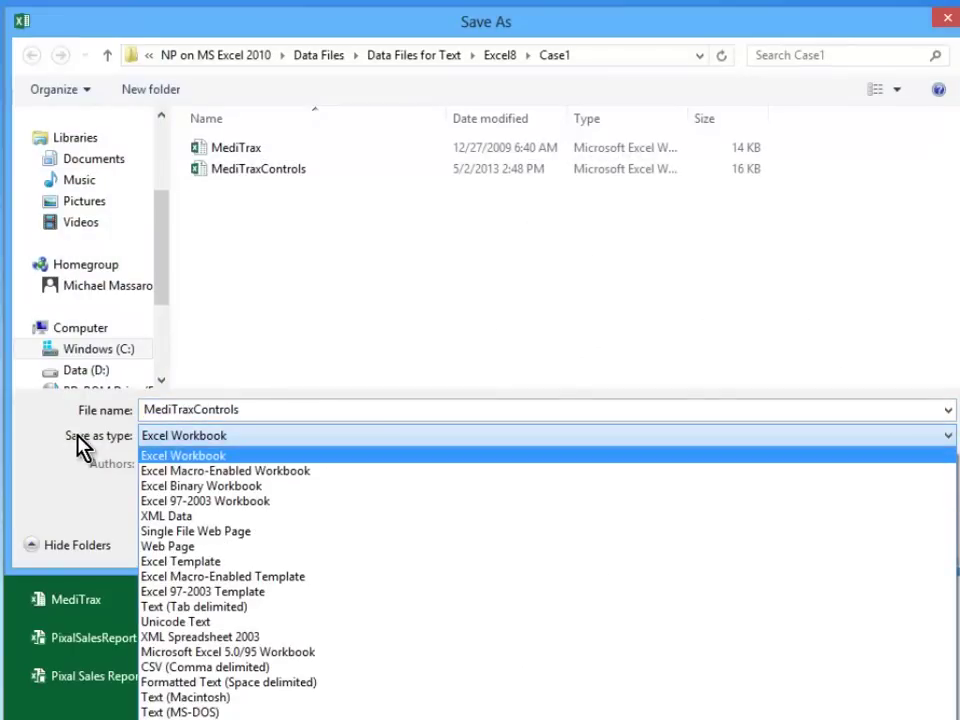
click(173, 471)
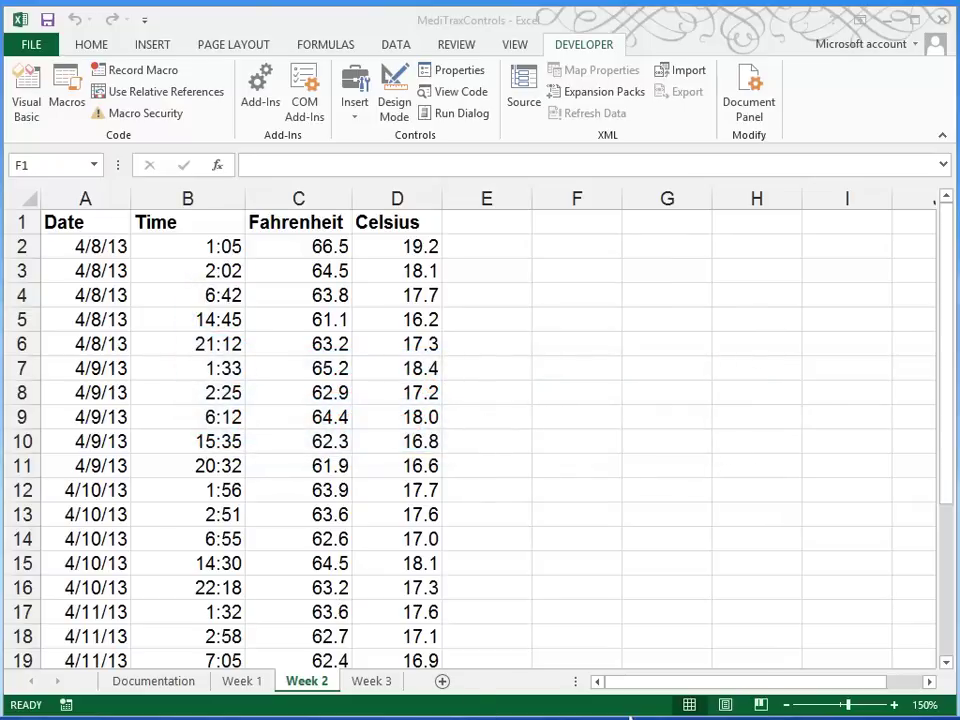
Edit the ConvertData code in Module1 of the Visual Basic editor so its final selection is cell A1, and return to the worksheet.
key(alt+F11)
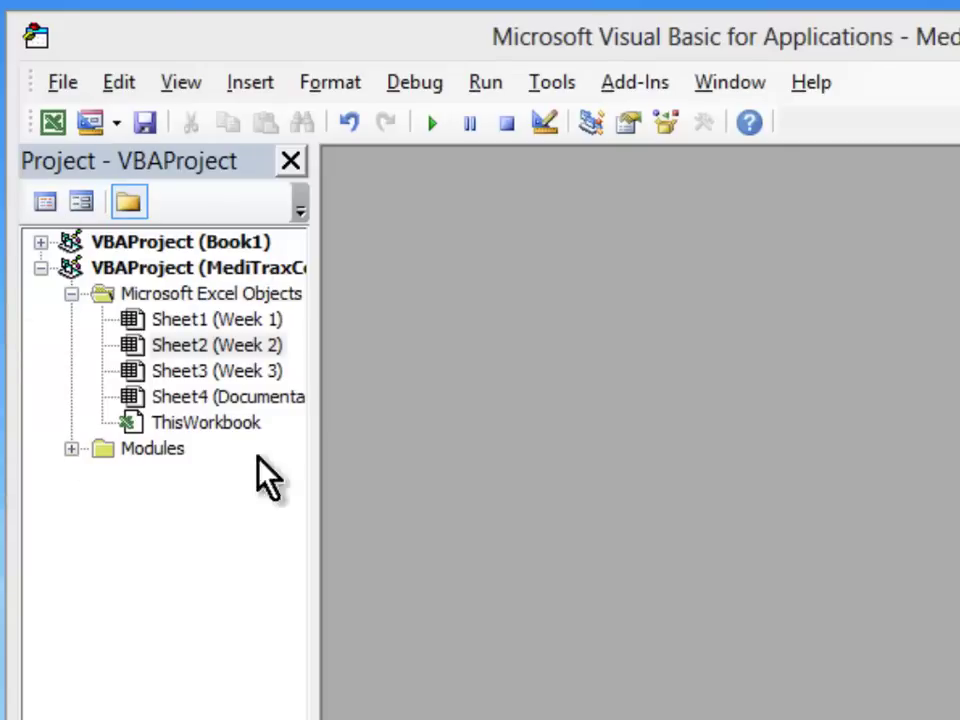
click(72, 449)
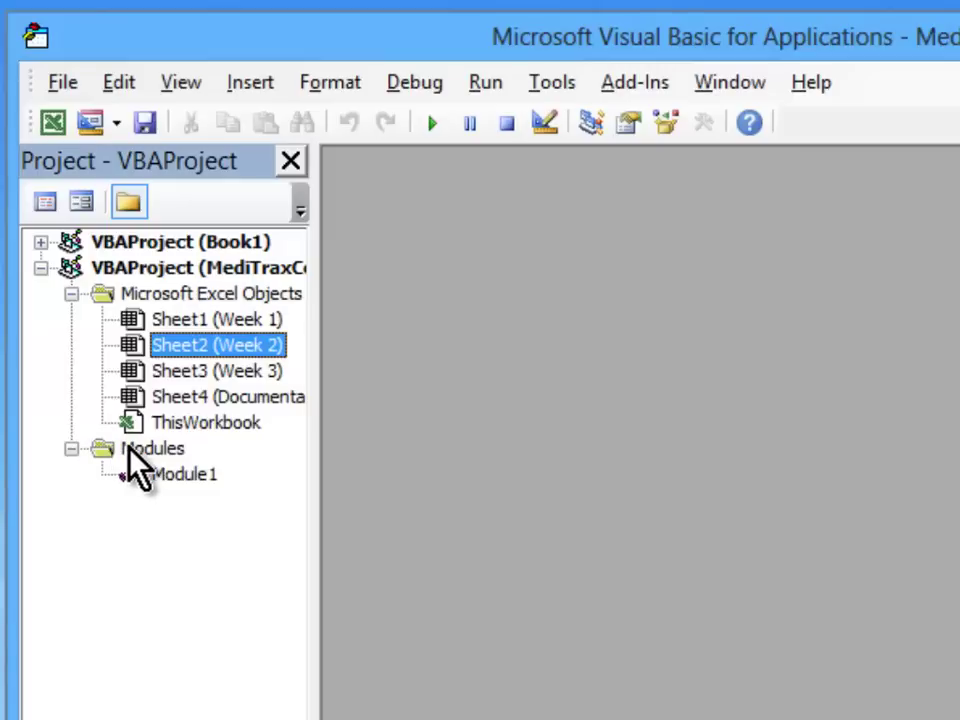
double_click(172, 476)
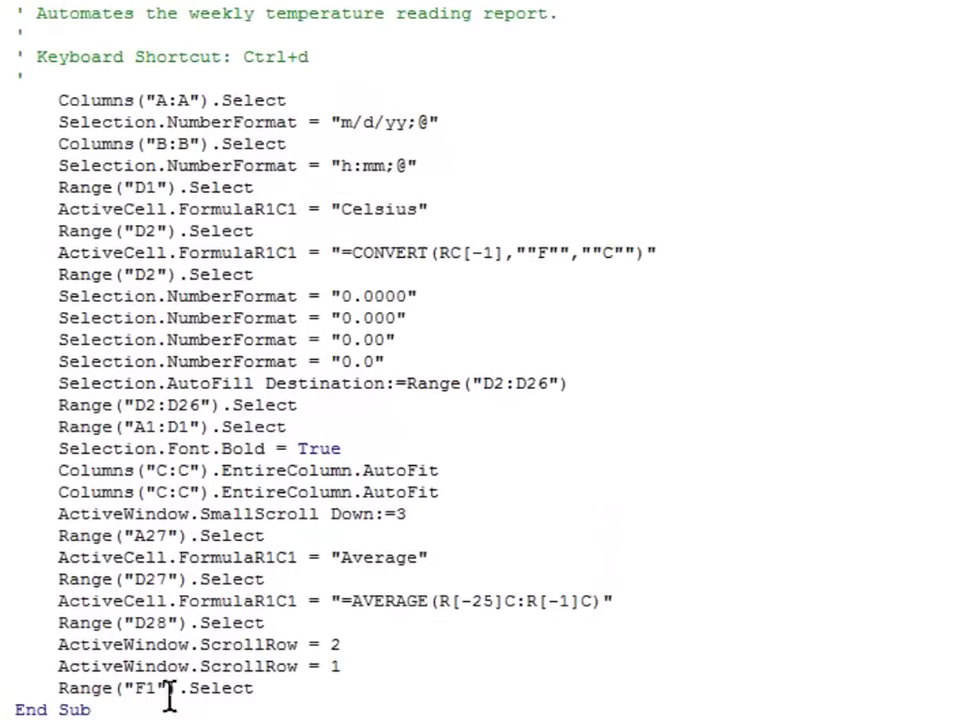
click(150, 690)
key(BackSpace)
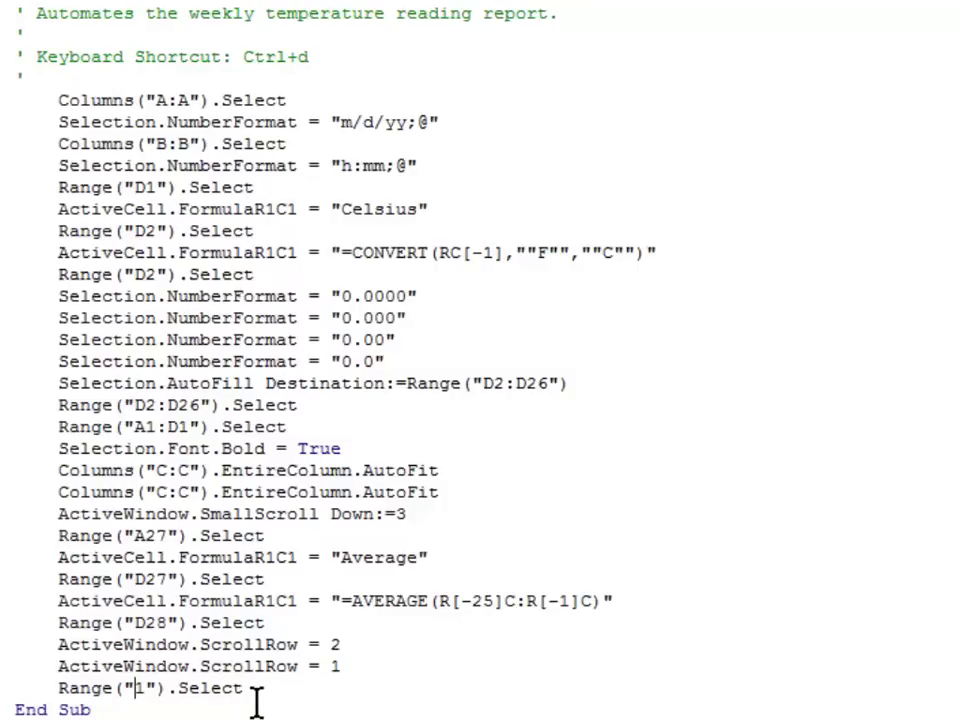
text(A)
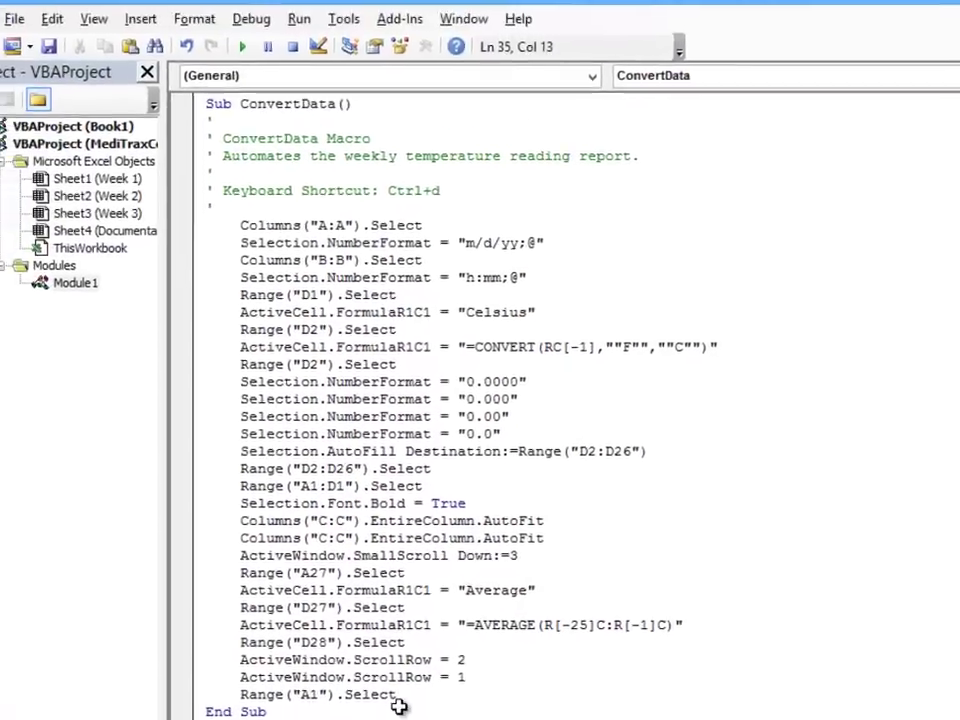
key(alt+F11)
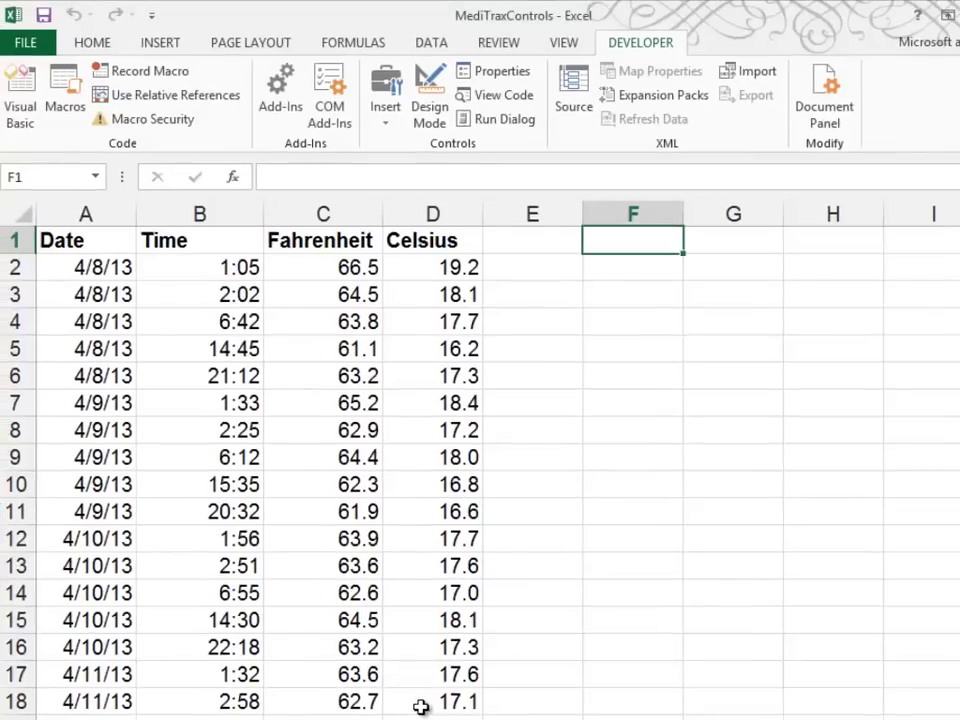
Run the edited ConvertData macro on the Week 3 sheet, starting from cell F1.
click(107, 267)
key(Up)
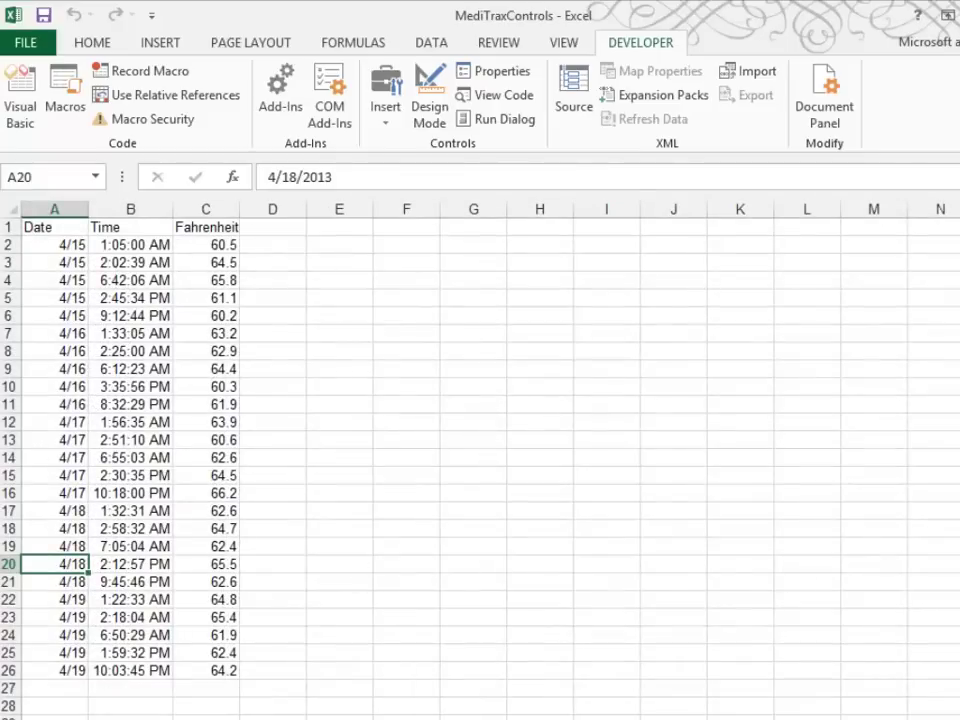
scroll(480, 460, up, 5)
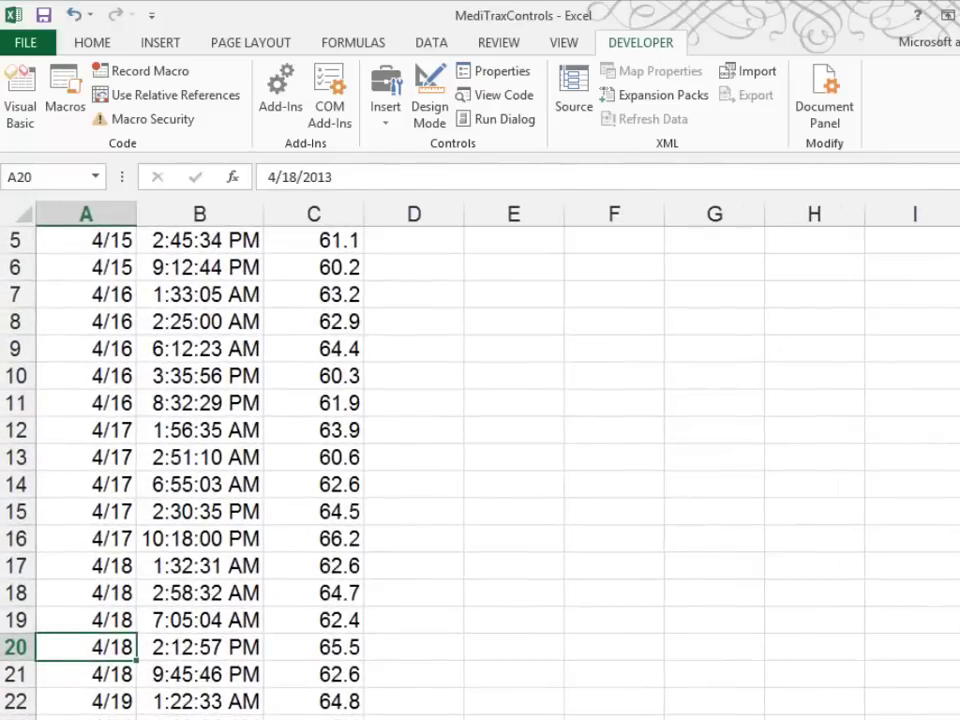
scroll(480, 460, up, 2)
click(613, 249)
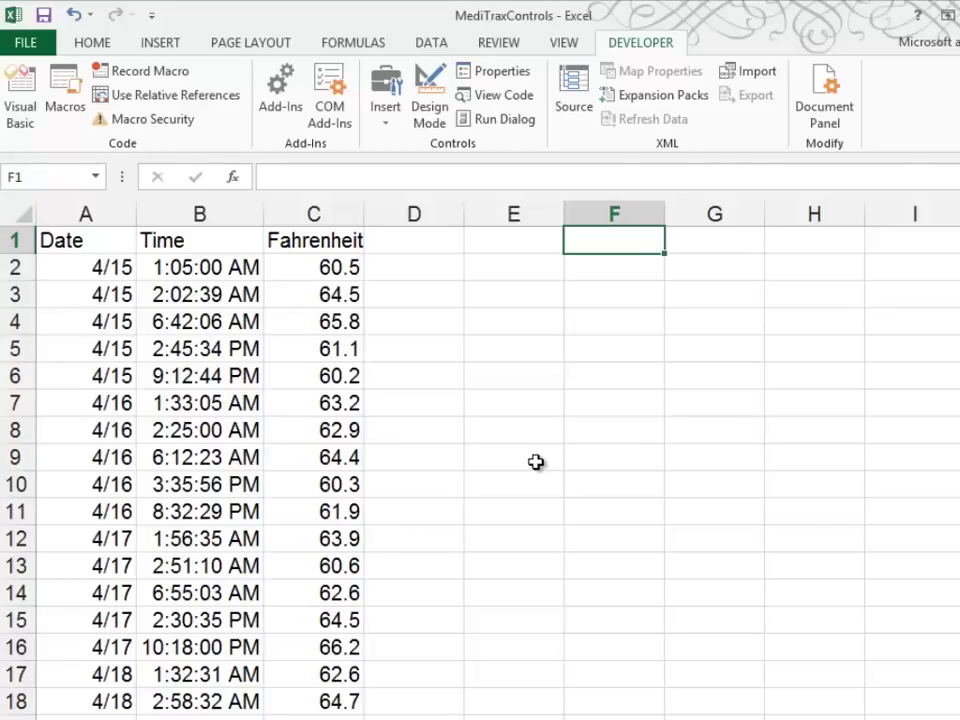
key(ctrl+shift+c)
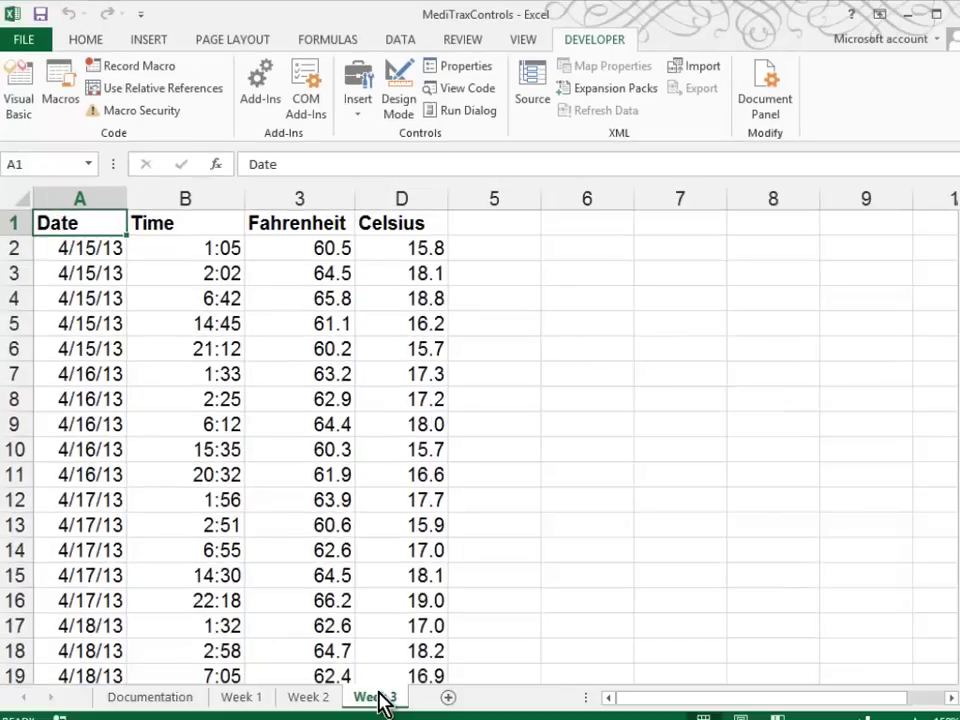
Add a comment to cell A1 of the Week 1 sheet, replacing the author name with "Use Macro shortcut Ctrl + d to format a formatted report.".
click(240, 698)
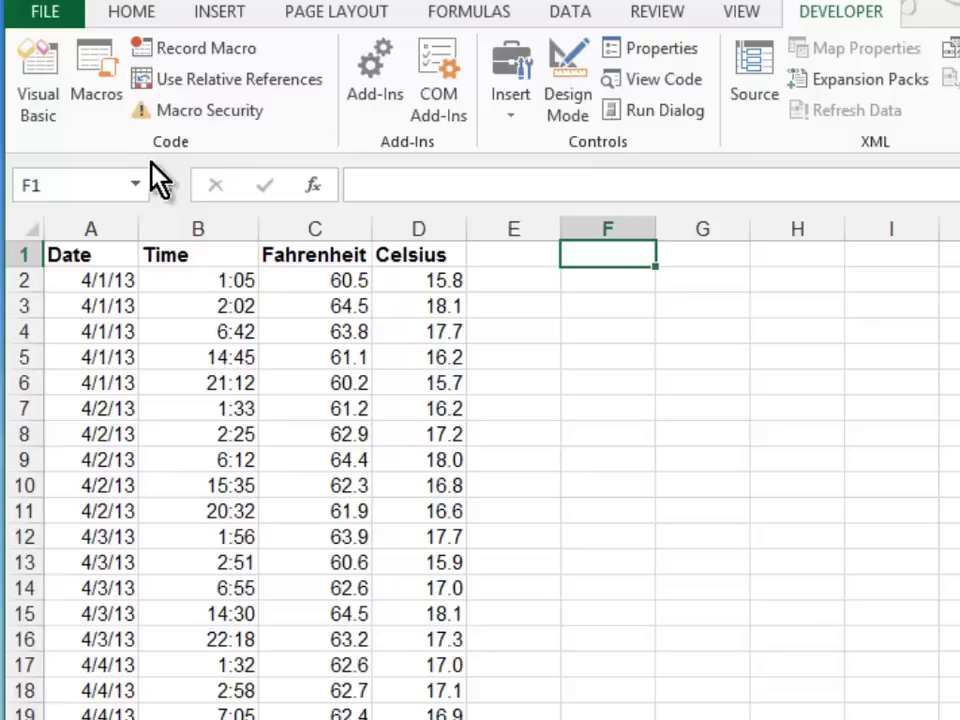
click(108, 258)
right_click(108, 258)
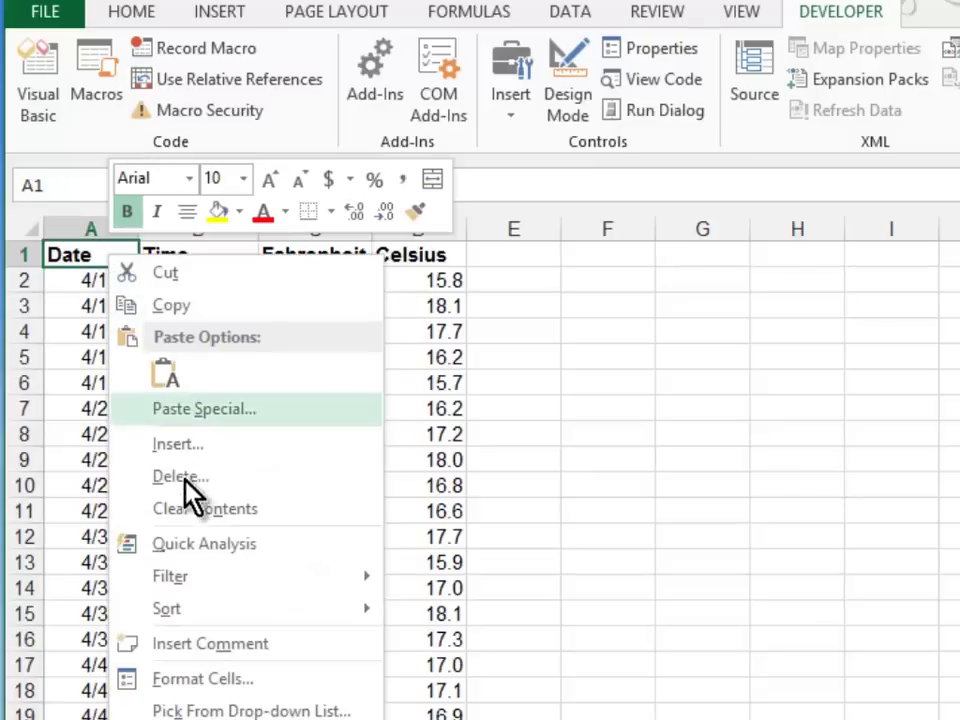
click(212, 644)
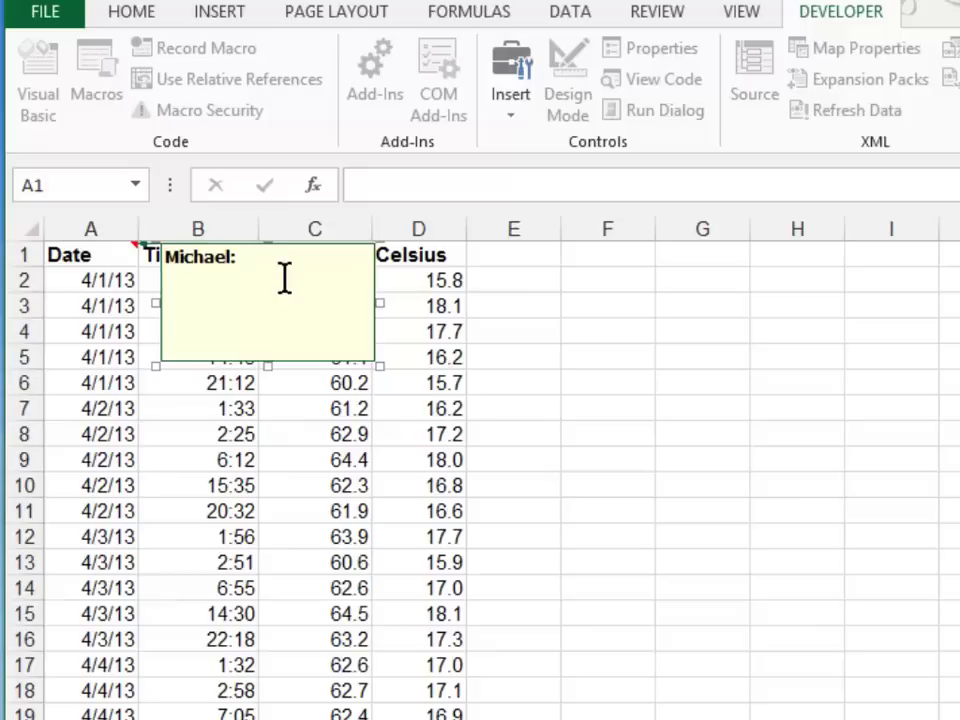
click(138, 249)
key(BackSpace)
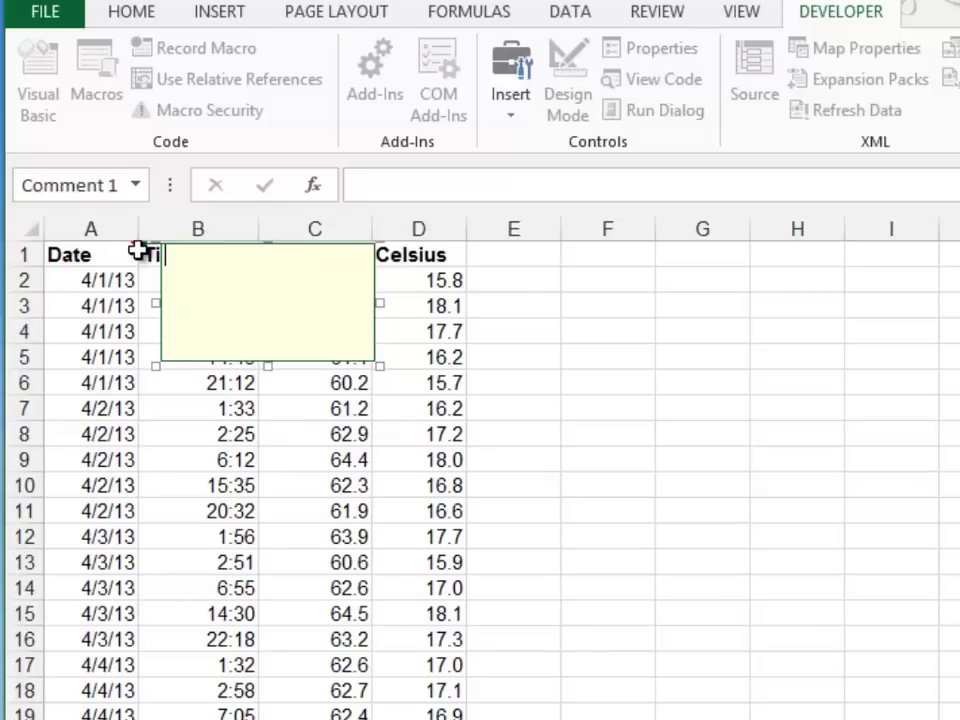
text(Use Macro s)
key(BackSpace)
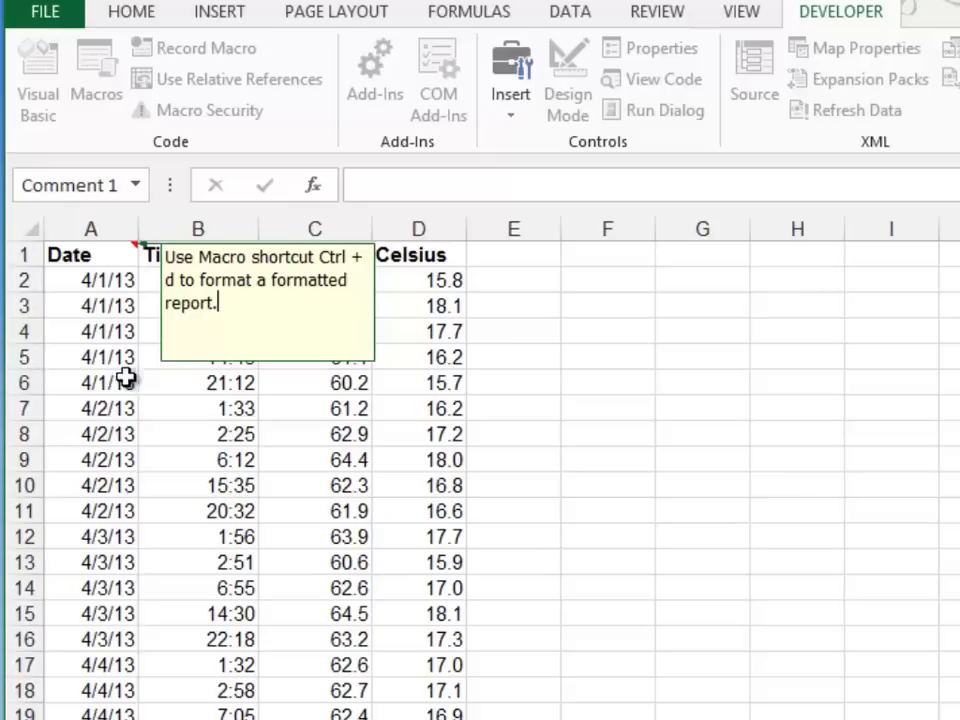
click(817, 453)
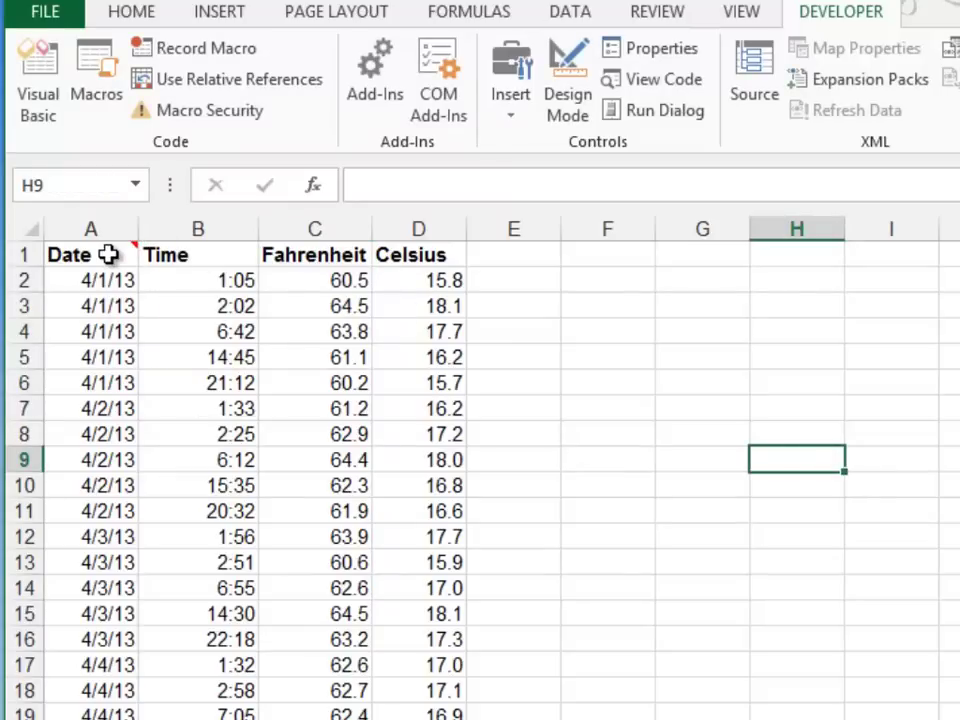
mouse_move(103, 256)
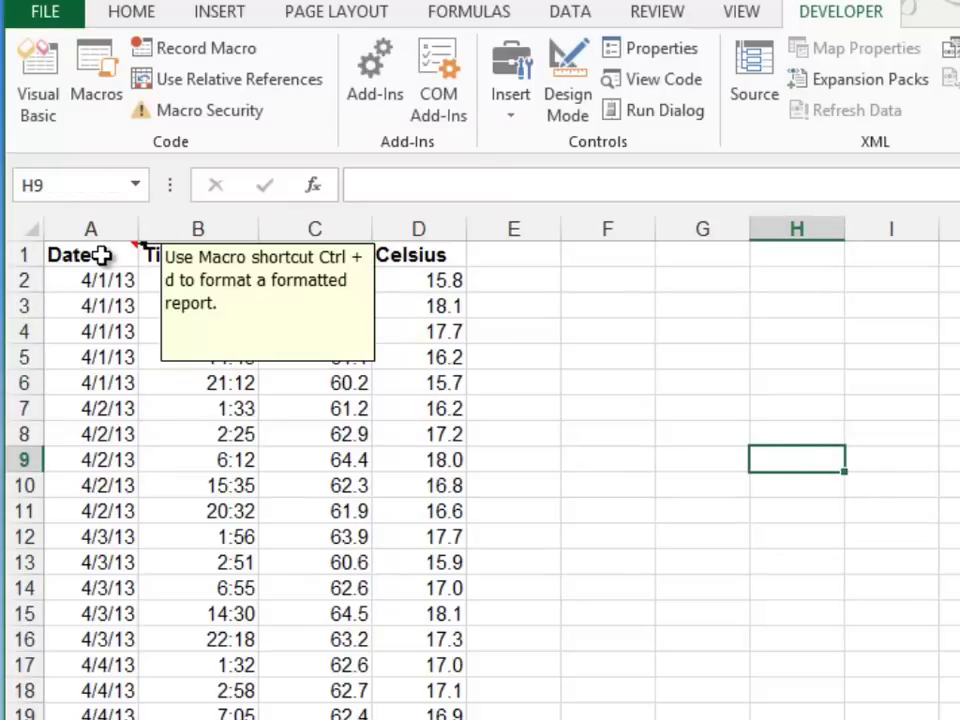